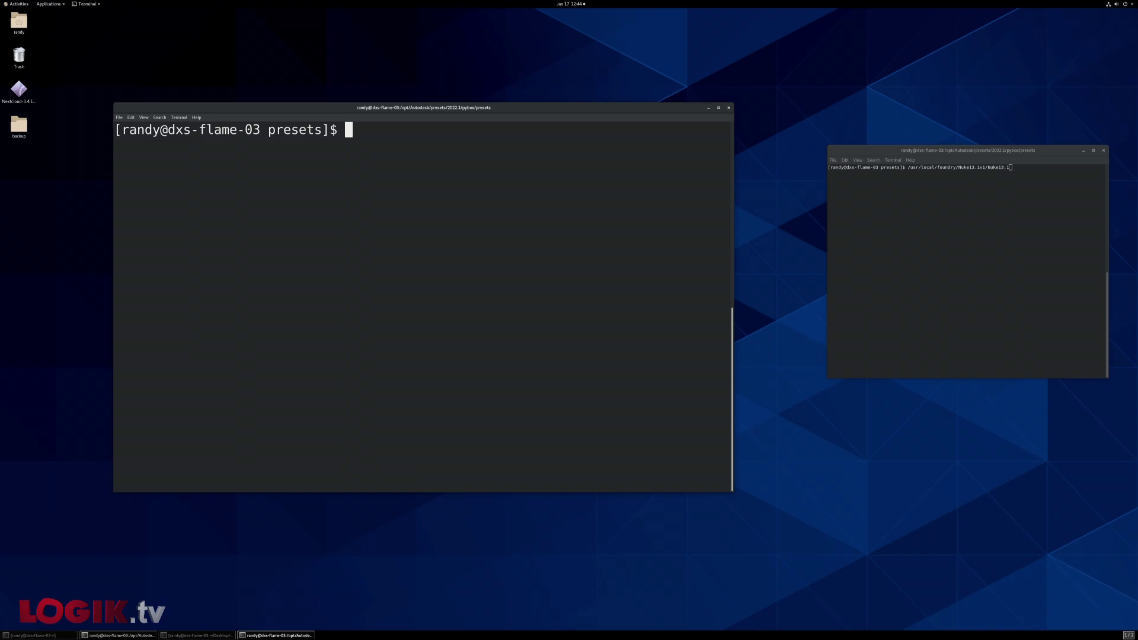
- Change directory to /opt/Autodesk/presets/2022.1/pybox/presets/ using Tab completion
{"action": "type", "text": "cd /opt/Aut"}
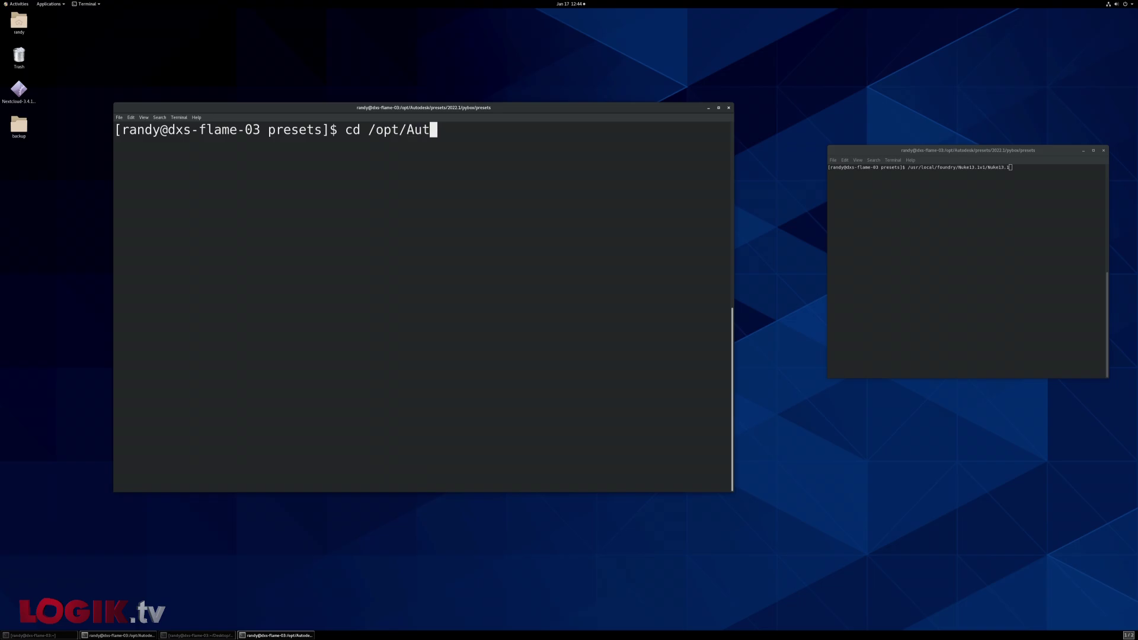
{"action": "key", "text": "Tab"}
{"action": "type", "text": "pre"}
{"action": "key", "text": "Tab"}
{"action": "type", "text": "2022.1/"}
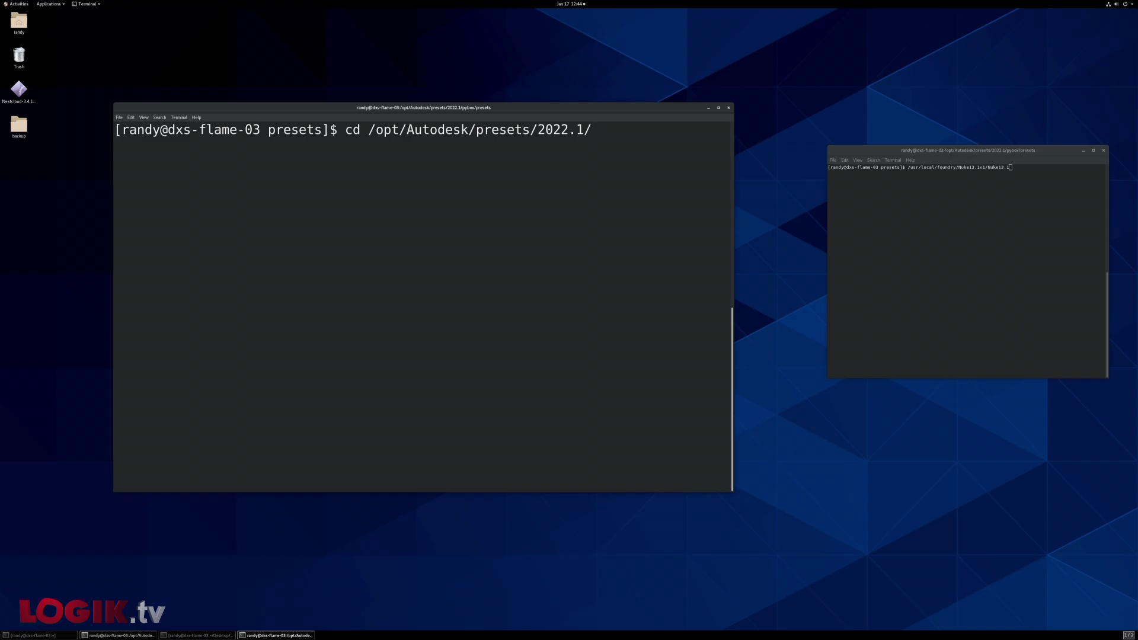
{"action": "type", "text": "pybox/presets/"}
{"action": "key", "text": "Return"}
- List the folder with ls -al and pick out nuke_px.py in the listing
{"action": "type", "text": "ls -al"}
{"action": "key", "text": "Return"}
{"action": "left_click_drag", "start_coordinate": [438, 299], "coordinate": [515, 299]}
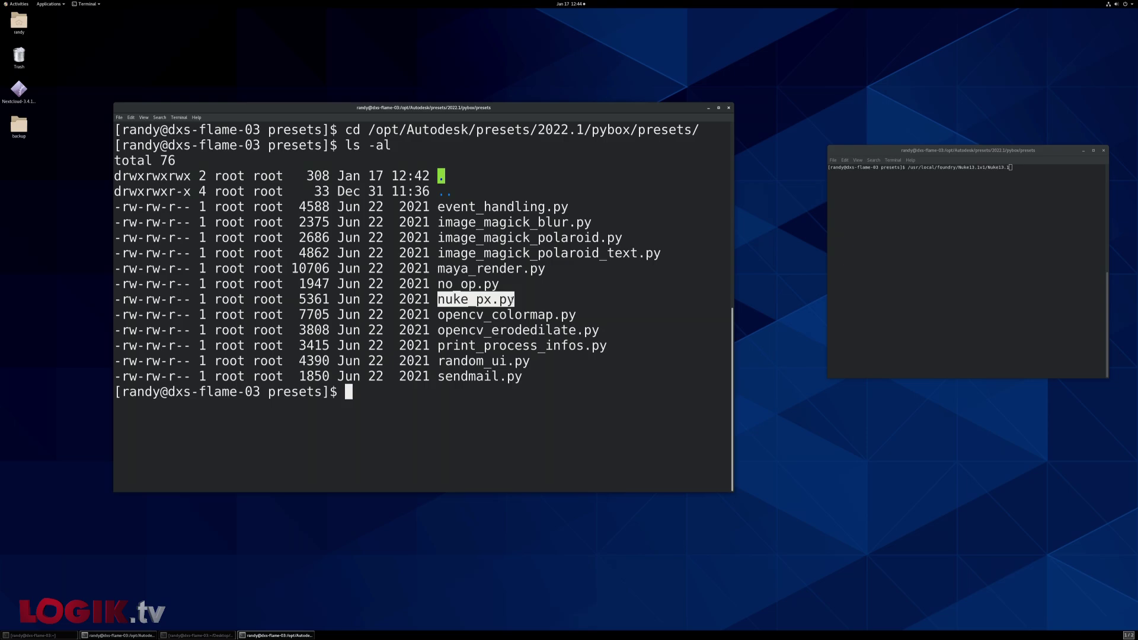
{"action": "left_click", "coordinate": [470, 392]}
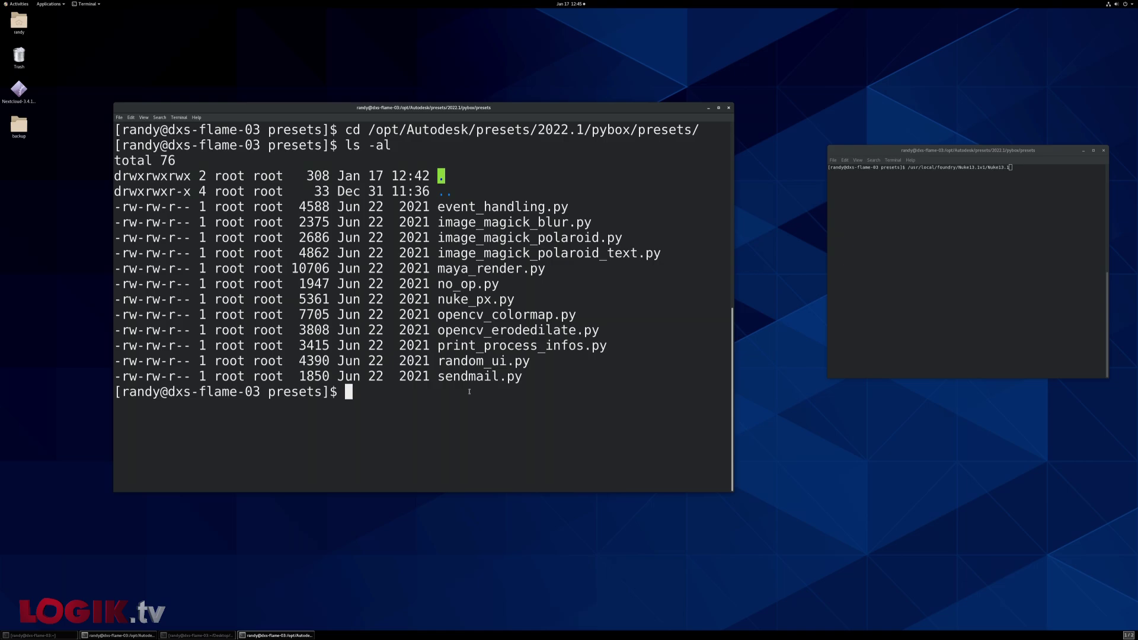
- Back up nuke_px.py as nuke_px.py.BAK and confirm it with ls -al
{"action": "type", "text": "cp nuke_px.py nuke"}
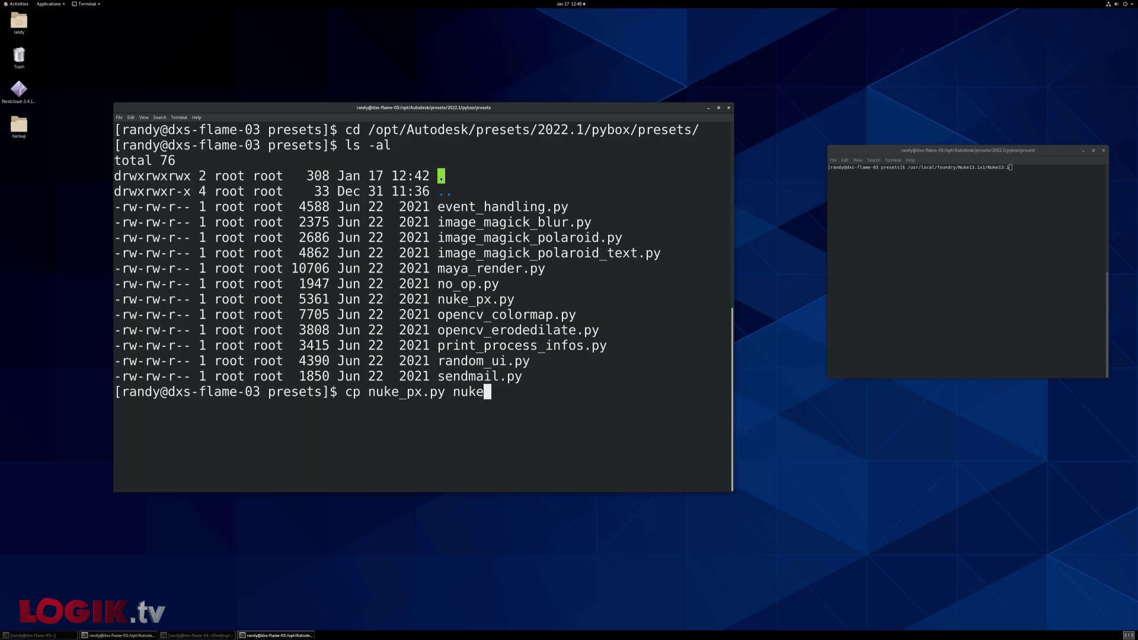
{"action": "key", "text": "Tab"}
{"action": "key", "text": "BackSpace"}
{"action": "type", "text": ".BAK"}
{"action": "key", "text": "Return"}
{"action": "type", "text": "ls -al"}
{"action": "key", "text": "Return"}
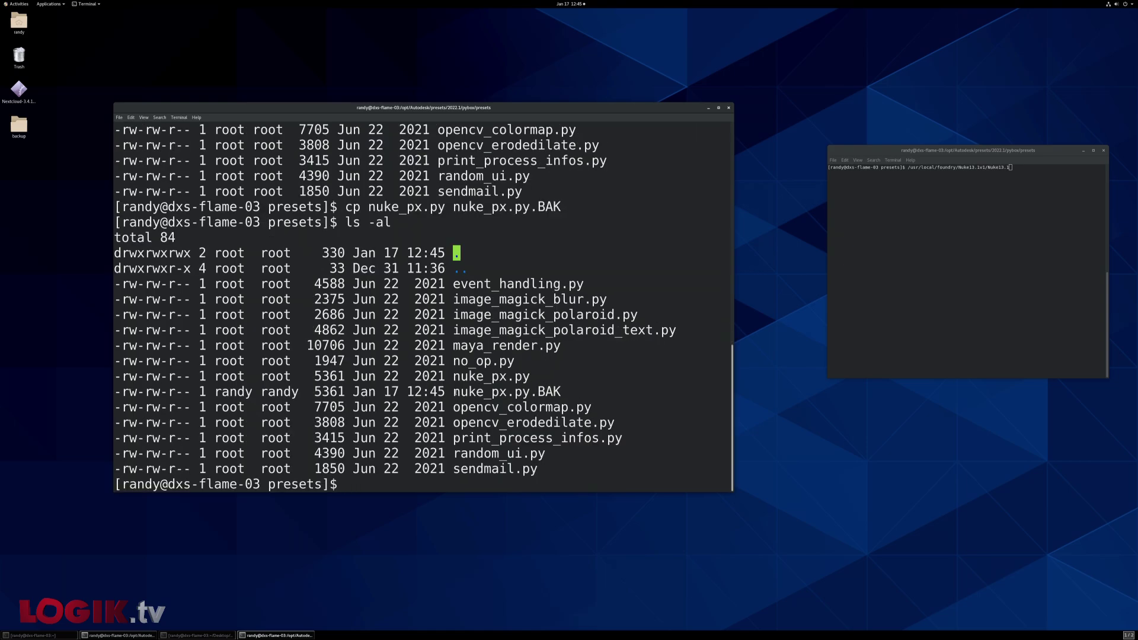
{"action": "left_click_drag", "start_coordinate": [453, 392], "coordinate": [530, 377]}
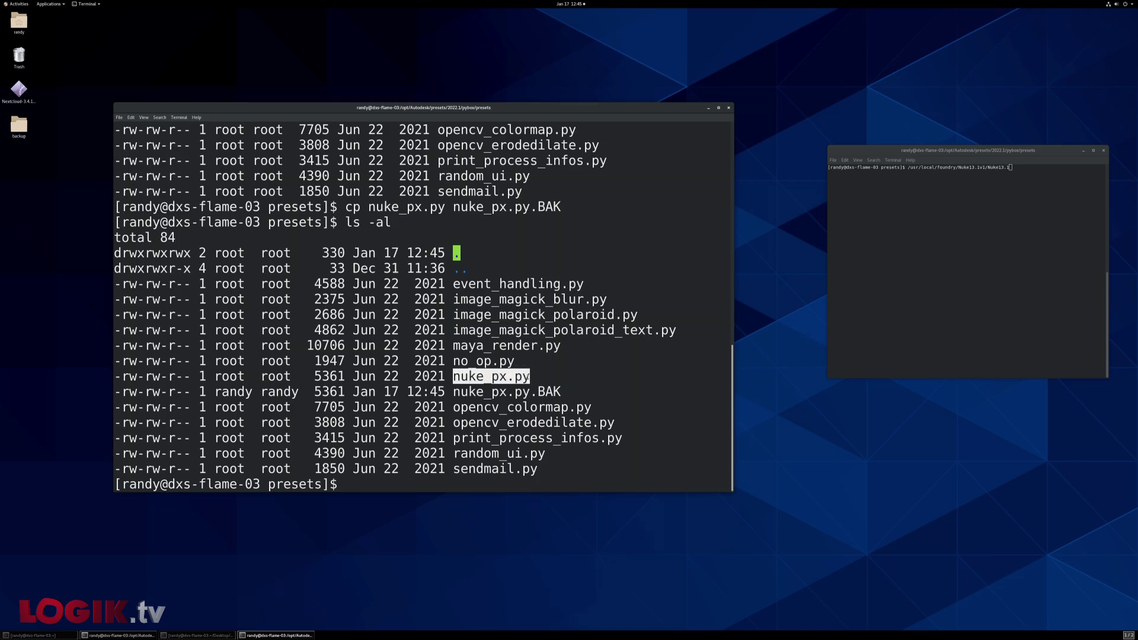
{"action": "left_click", "coordinate": [496, 455]}
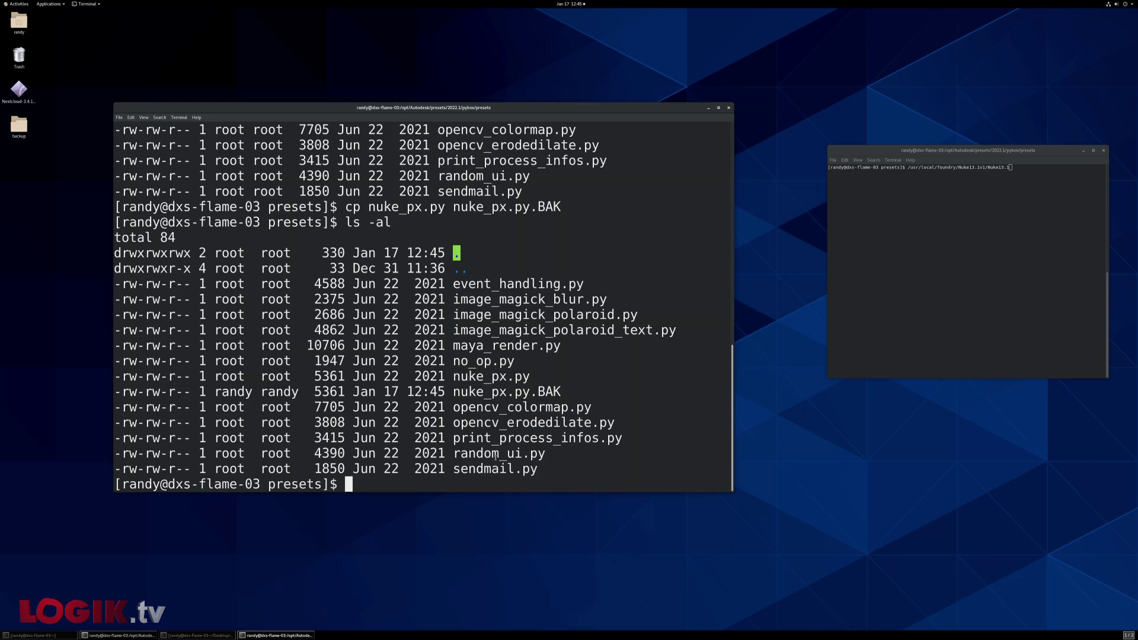
- Create a pybox_yo folder on the Desktop and copy nuke_px.py into it
{"action": "type", "text": "mkdir /home/ra"}
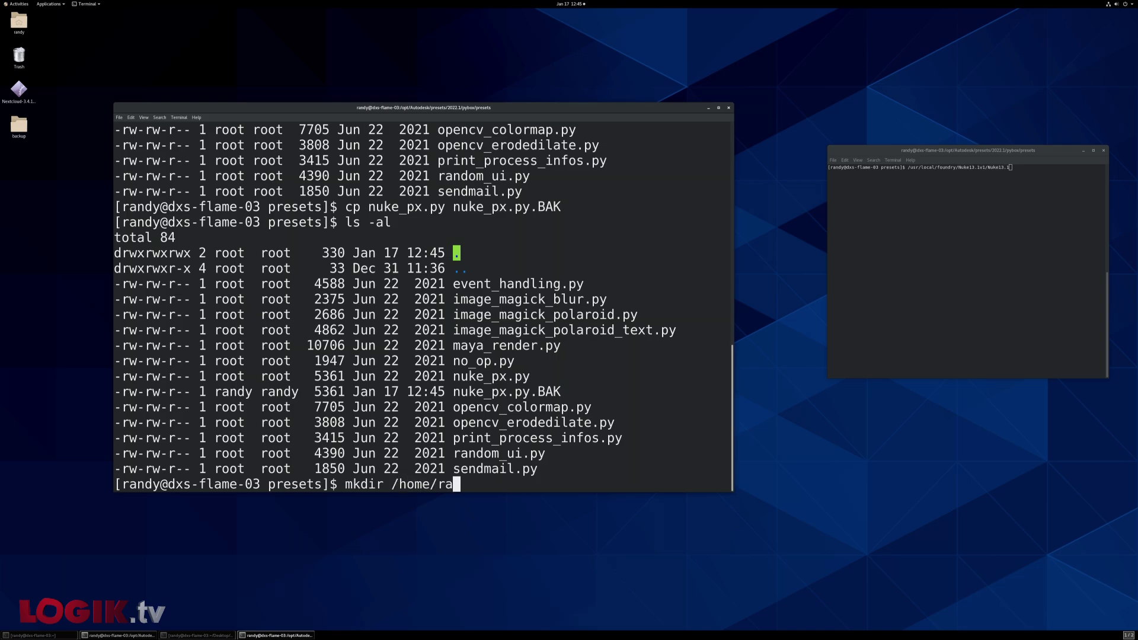
{"action": "type", "text": "ndy/Desktop/pybox_"}
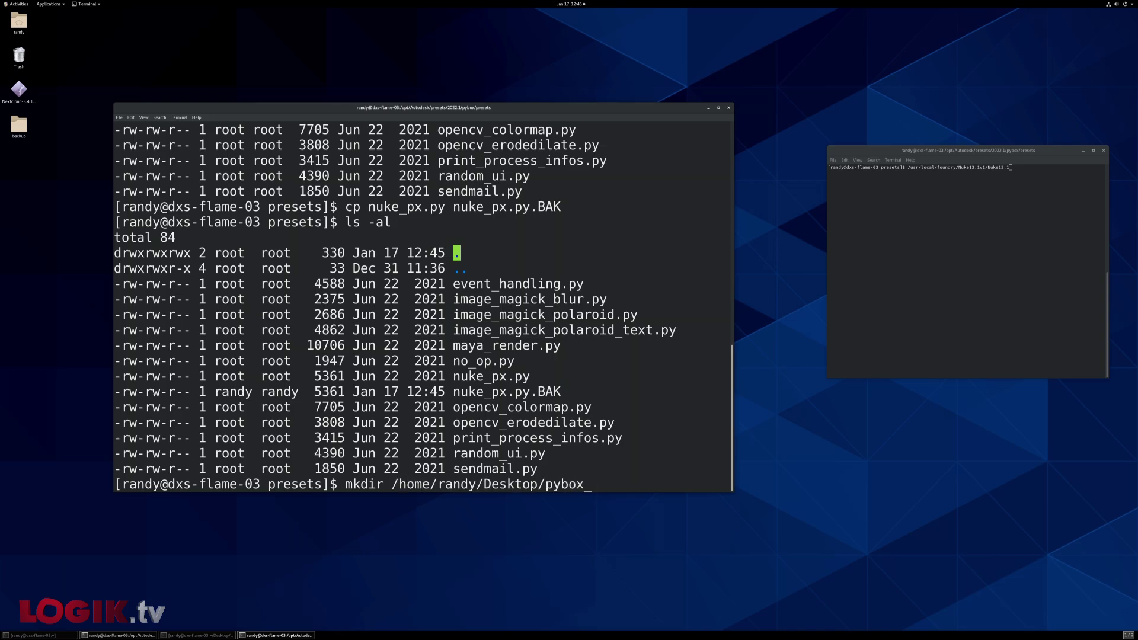
{"action": "type", "text": "yo"}
{"action": "key", "text": "Return"}
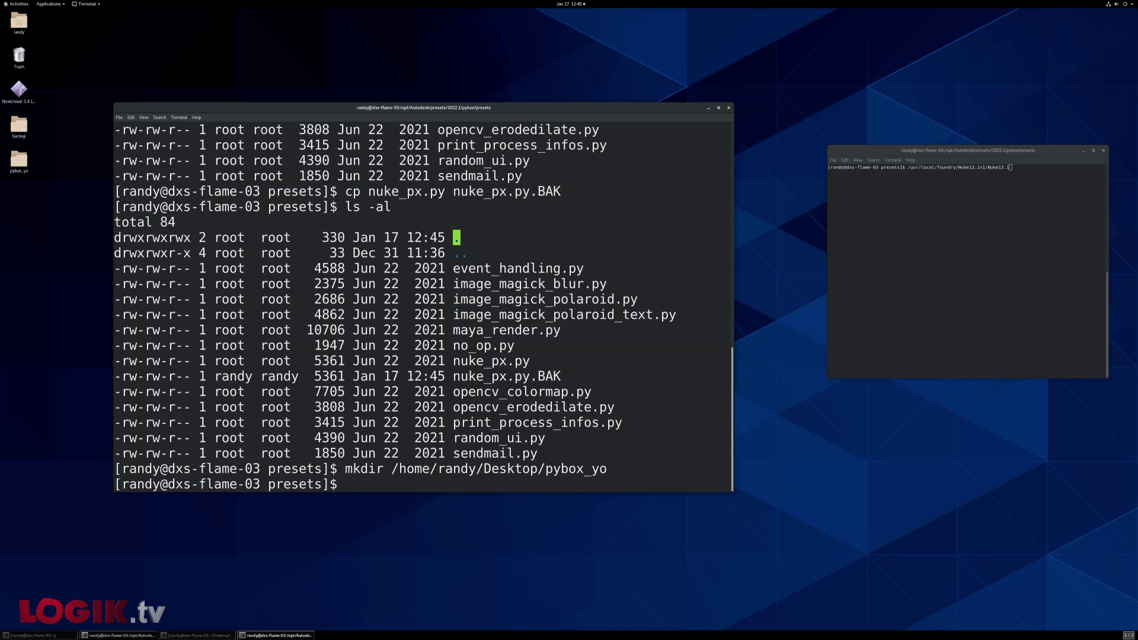
{"action": "type", "text": "cp nuke_px.py /home/"}
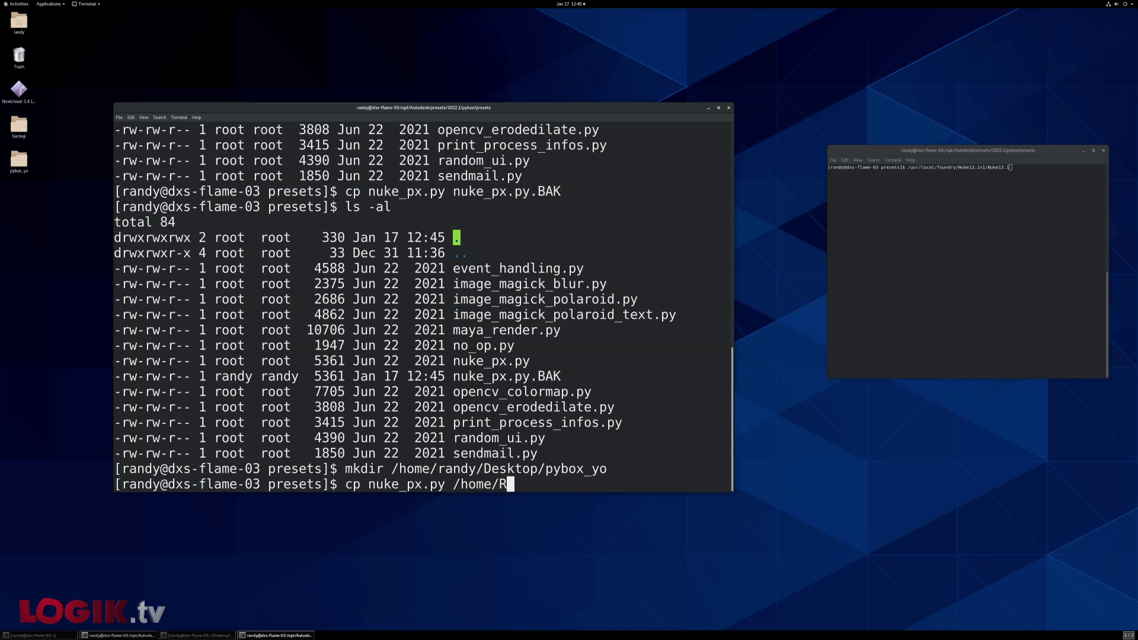
{"action": "type", "text": "randy/Desktop/"}
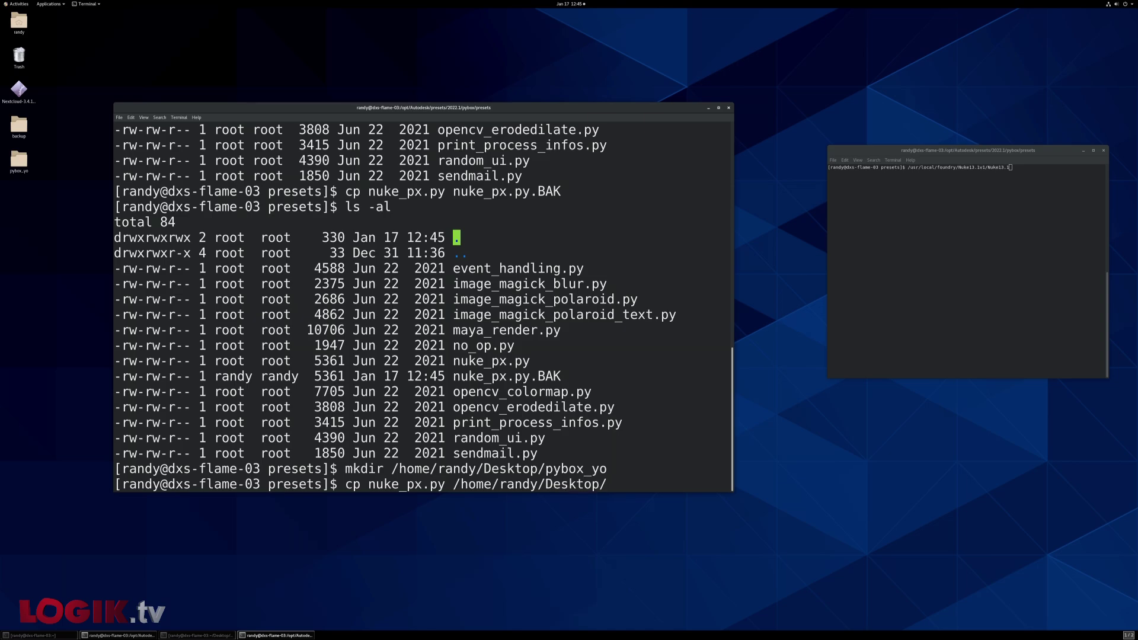
{"action": "type", "text": "pybox_yo/nuke_px"}
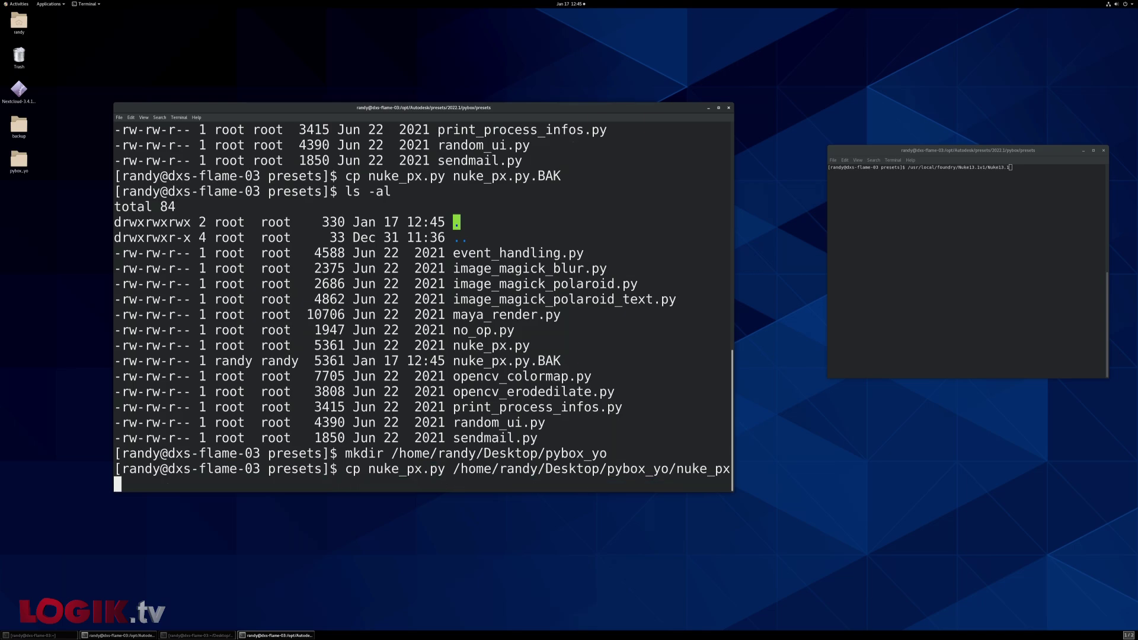
{"action": "type", "text": ".py"}
{"action": "left_click_drag", "start_coordinate": [738, 457], "coordinate": [786, 457]}
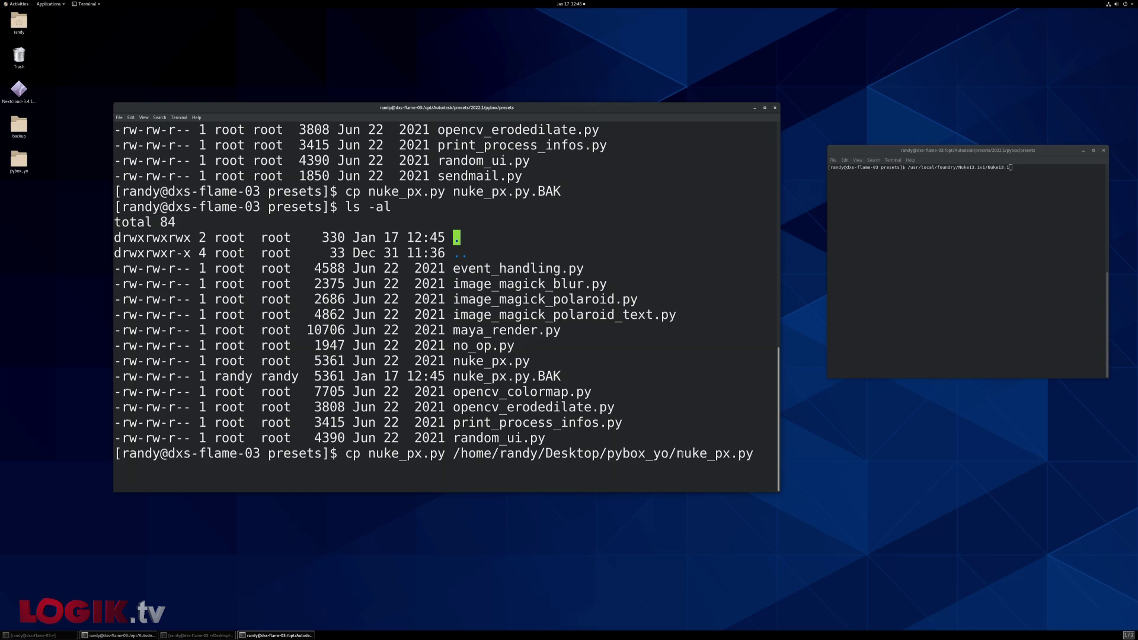
{"action": "left_click_drag", "start_coordinate": [677, 454], "coordinate": [756, 455]}
{"action": "left_click", "coordinate": [751, 462]}
{"action": "key", "text": "Return"}
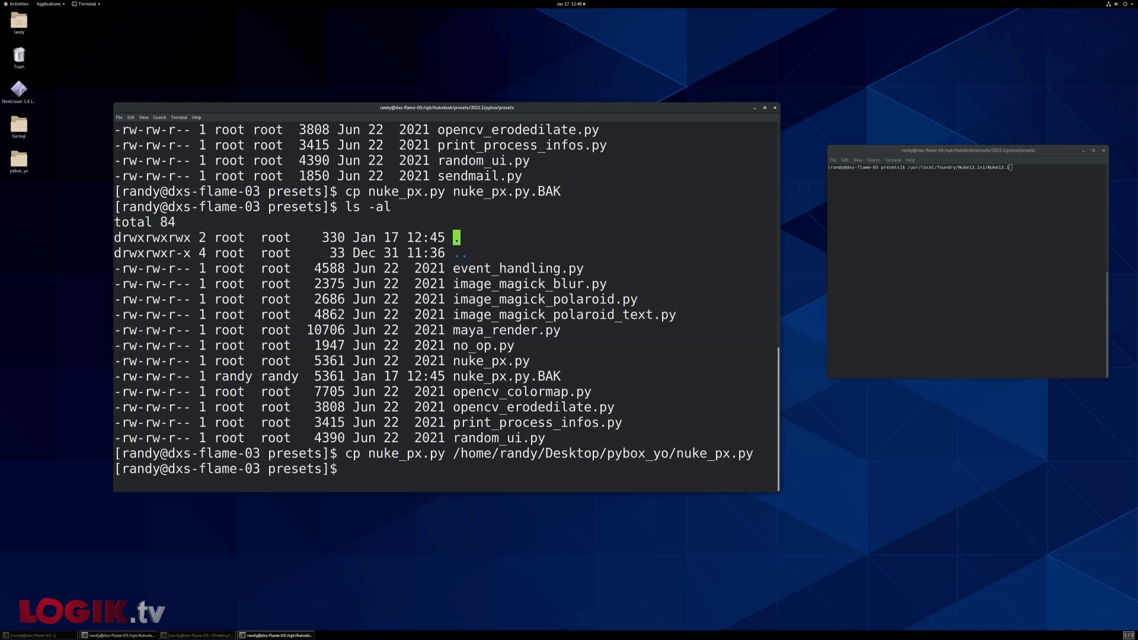
{"action": "type", "text": "cd /home/randy/De"}
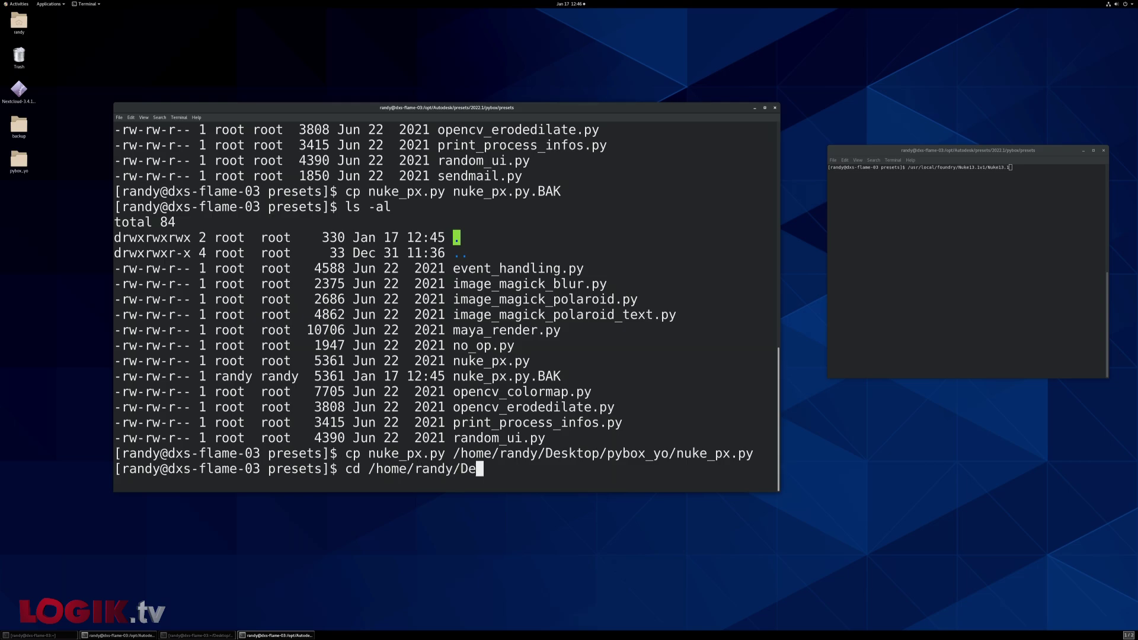
{"action": "type", "text": "sktop/pybox_yo/"}
- Move into ~/Desktop/pybox_yo and list it to confirm nuke_px.py is there
{"action": "key", "text": "Return"}
{"action": "type", "text": "ls"}
{"action": "key", "text": "Return"}
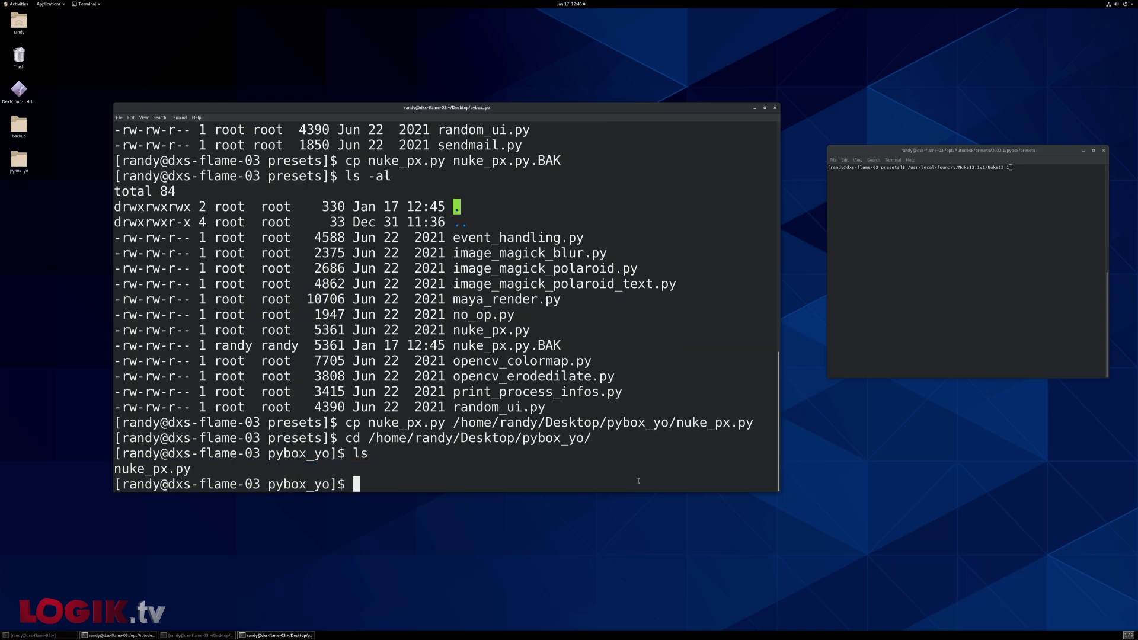
{"action": "triple_click", "coordinate": [146, 471]}
{"action": "double_click", "coordinate": [146, 471]}
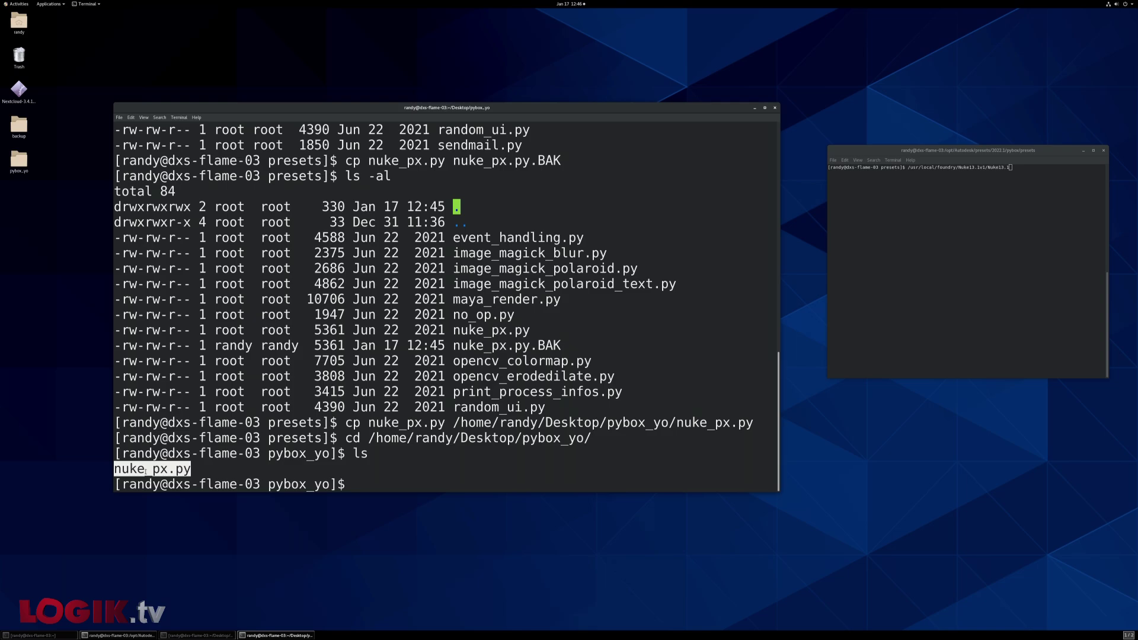
{"action": "left_click", "coordinate": [398, 492]}
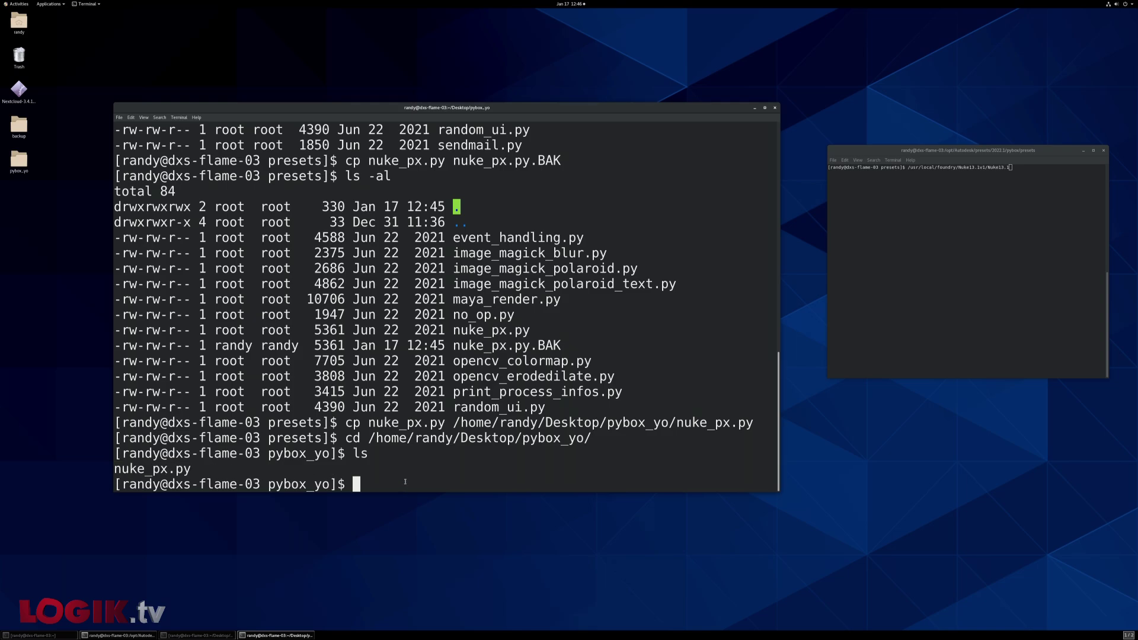
- Open nuke_px.py with sudo nano, entering the account password
{"action": "type", "text": "sudo nano /et"}
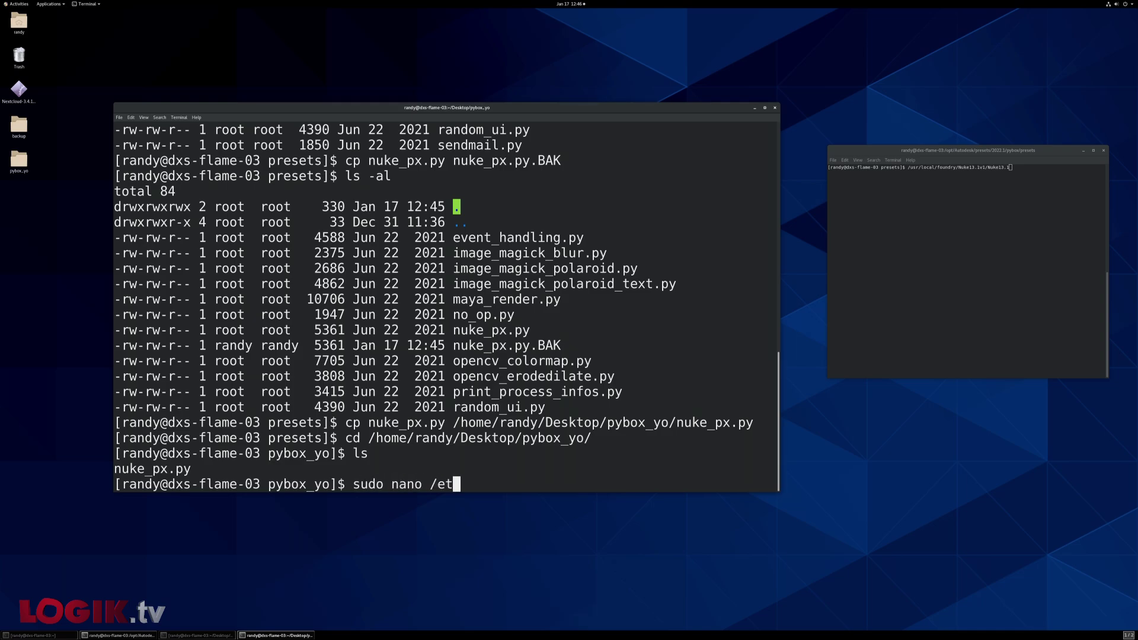
{"action": "key", "text": "BackSpace"}
{"action": "key", "text": "BackSpace"}
{"action": "type", "text": "n"}
{"action": "key", "text": "BackSpace"}
{"action": "key", "text": "BackSpace"}
{"action": "type", "text": "nuke"}
{"action": "key", "text": "Tab"}
{"action": "key", "text": "Return"}
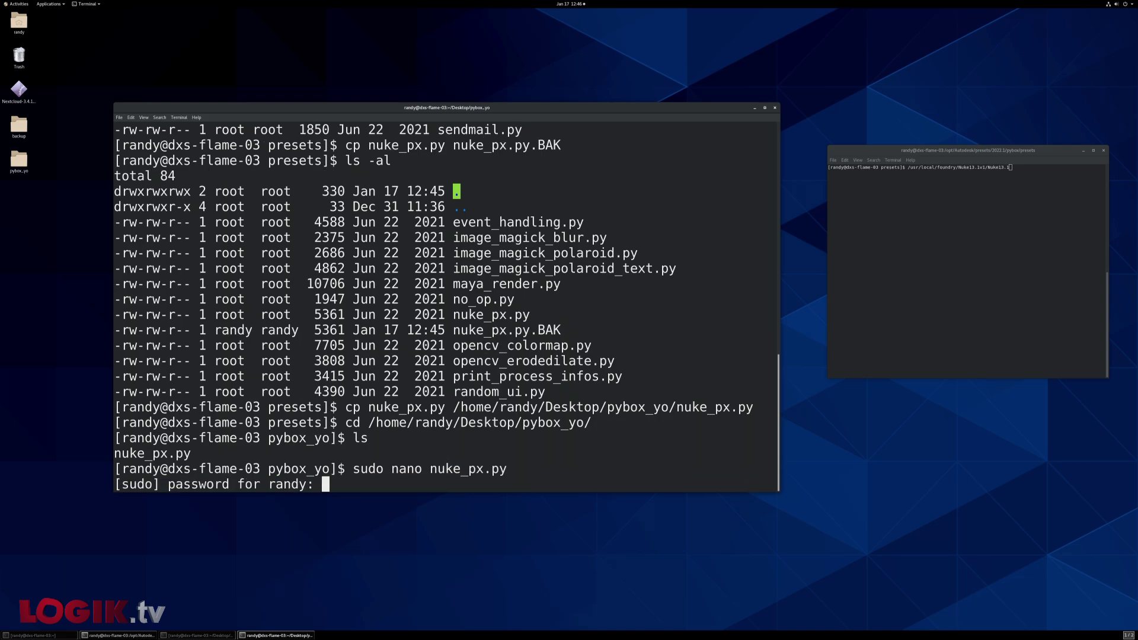
{"action": "key", "text": "Return"}
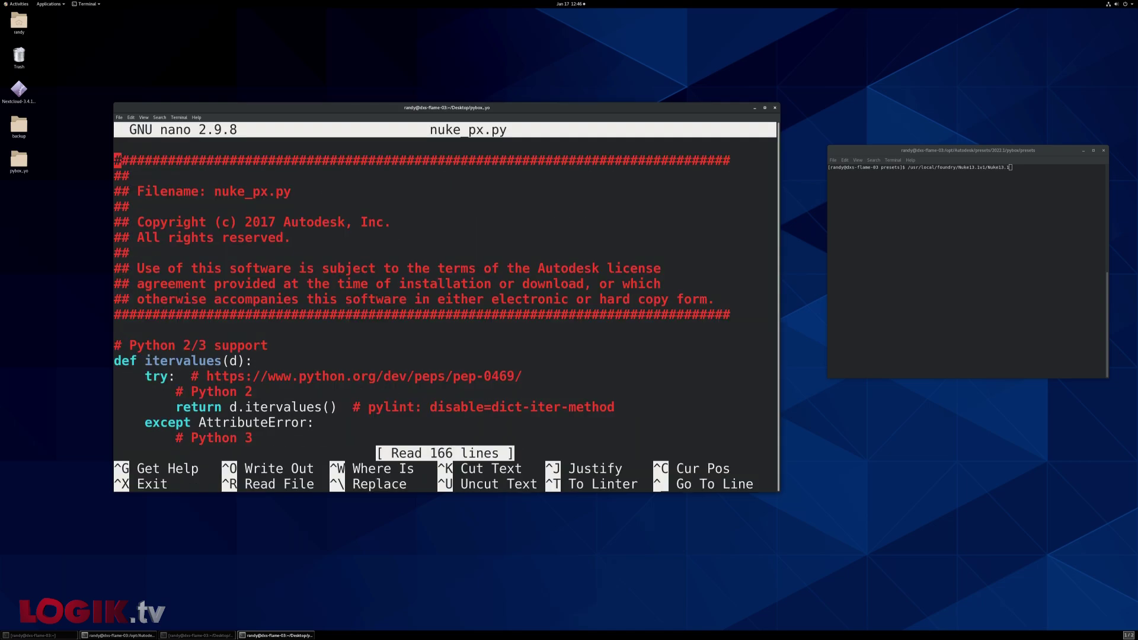
- Scroll down to the PAYLOAD_PATH and NUKE_PATH lines and inspect the payload.json path
{"action": "key", "text": "Down"}
{"action": "key", "text": "Down"}
{"action": "key", "text": "Down"}
{"action": "key", "text": "Down"}
{"action": "key", "text": "Down"}
{"action": "key", "text": "Down"}
{"action": "key", "text": "Down"}
{"action": "key", "text": "Down"}
{"action": "key", "text": "Down"}
{"action": "key", "text": "Down"}
{"action": "key", "text": "Down"}
{"action": "key", "text": "Down"}
{"action": "key", "text": "Down"}
{"action": "key", "text": "Down"}
{"action": "key", "text": "Down"}
{"action": "key", "text": "Down"}
{"action": "key", "text": "Down"}
{"action": "key", "text": "Down"}
{"action": "key", "text": "Down"}
{"action": "key", "text": "Down"}
{"action": "key", "text": "Down"}
{"action": "key", "text": "Down"}
{"action": "key", "text": "Down"}
{"action": "key", "text": "Down"}
{"action": "key", "text": "Down"}
{"action": "key", "text": "Down"}
{"action": "key", "text": "Down"}
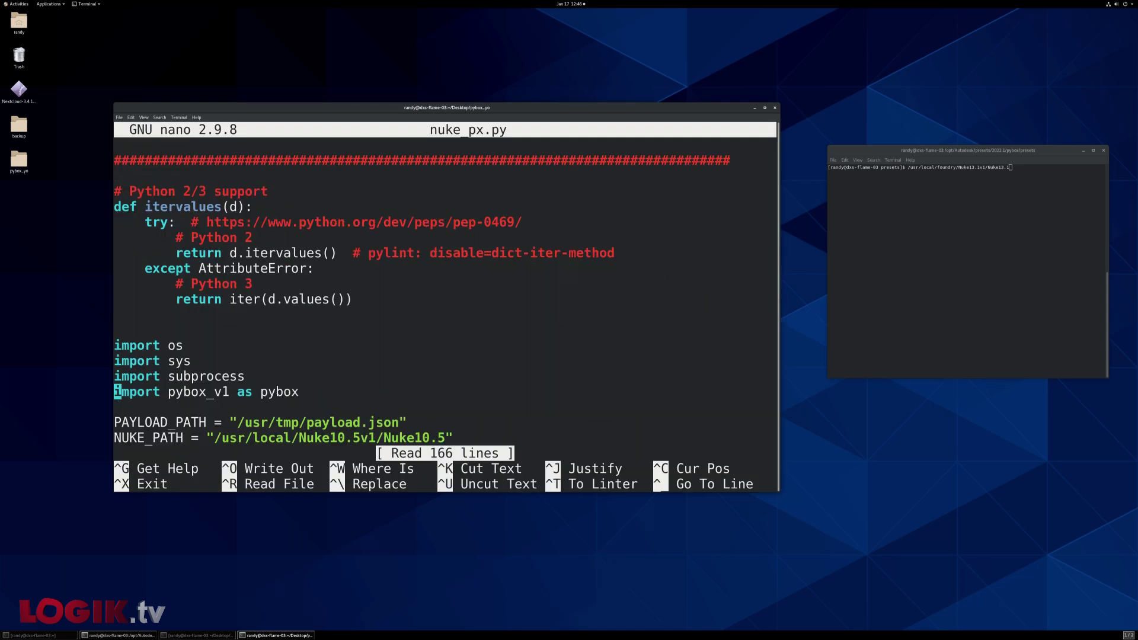
{"action": "key", "text": "Right"}
{"action": "key", "text": "Right"}
{"action": "key", "text": "Right"}
{"action": "key", "text": "Right"}
{"action": "key", "text": "Right"}
{"action": "key", "text": "Right"}
{"action": "key", "text": "Right"}
{"action": "key", "text": "Right"}
{"action": "key", "text": "Right"}
{"action": "key", "text": "Right"}
{"action": "key", "text": "Right"}
{"action": "key", "text": "Right"}
{"action": "key", "text": "Right"}
{"action": "key", "text": "Right"}
{"action": "key", "text": "Right"}
{"action": "key", "text": "Right"}
{"action": "key", "text": "Right"}
{"action": "key", "text": "Right"}
{"action": "key", "text": "Right"}
{"action": "key", "text": "Right"}
{"action": "key", "text": "Right"}
{"action": "key", "text": "Down"}
{"action": "key", "text": "Right"}
{"action": "key", "text": "Right"}
{"action": "key", "text": "Right"}
{"action": "key", "text": "Right"}
{"action": "key", "text": "Right"}
{"action": "key", "text": "Right"}
{"action": "key", "text": "Right"}
{"action": "key", "text": "Right"}
{"action": "key", "text": "Right"}
{"action": "key", "text": "Right"}
{"action": "key", "text": "Right"}
{"action": "key", "text": "Right"}
{"action": "key", "text": "Right"}
{"action": "key", "text": "Right"}
{"action": "key", "text": "Right"}
{"action": "key", "text": "Right"}
{"action": "key", "text": "Right"}
{"action": "key", "text": "Right"}
{"action": "key", "text": "Right"}
{"action": "key", "text": "Right"}
{"action": "key", "text": "Right"}
{"action": "key", "text": "Right"}
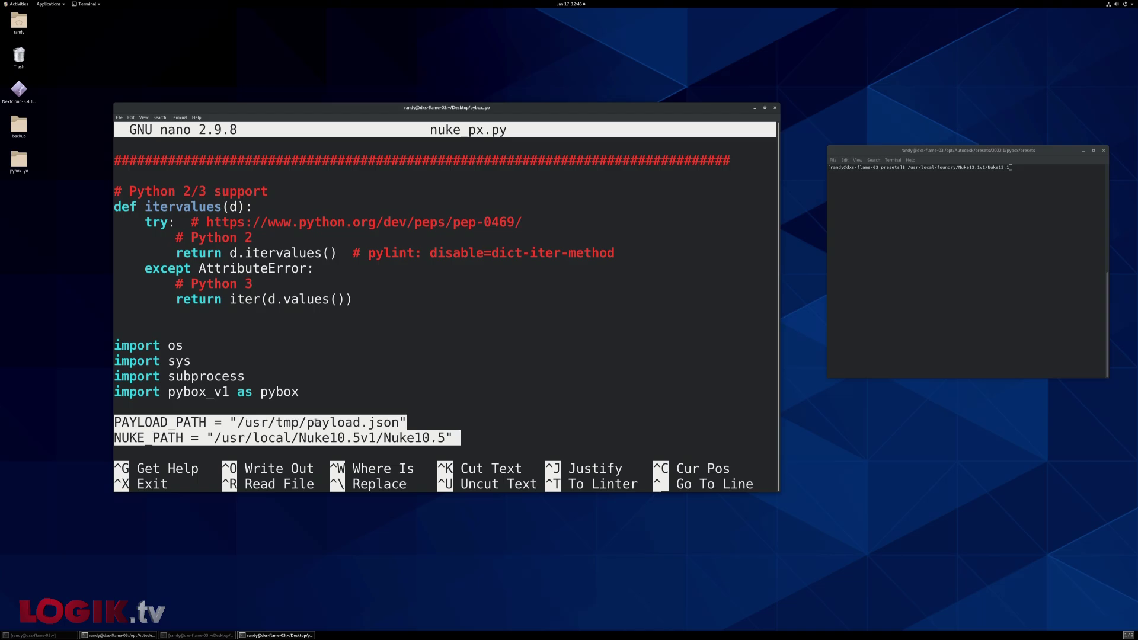
{"action": "key", "text": "Left"}
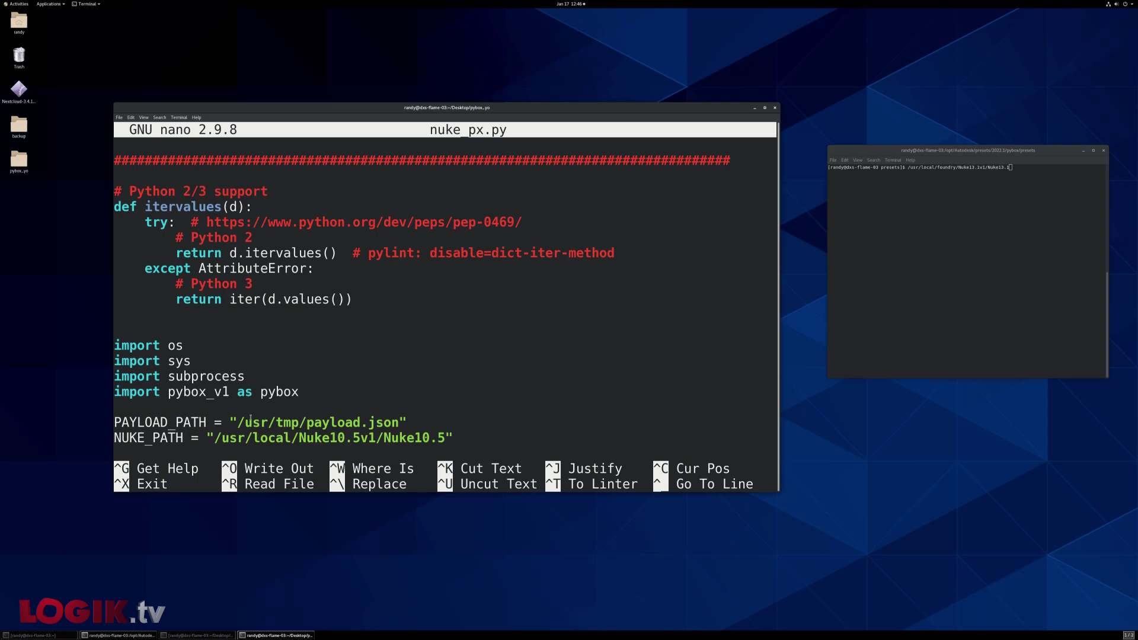
{"action": "left_click_drag", "start_coordinate": [251, 421], "coordinate": [398, 423]}
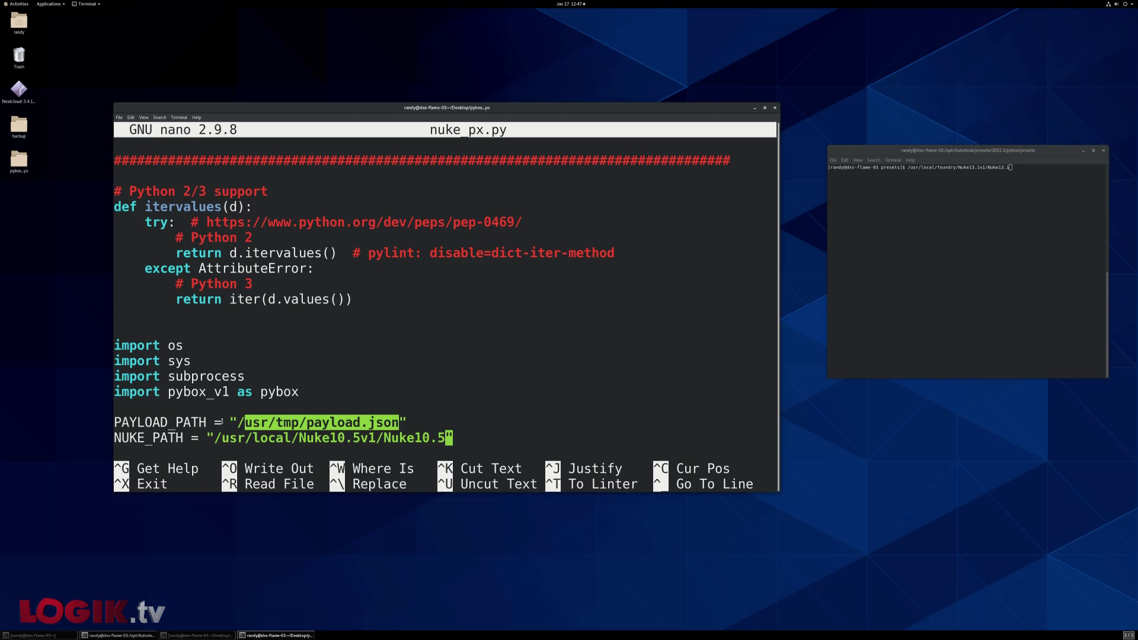
{"action": "left_click", "coordinate": [281, 424]}
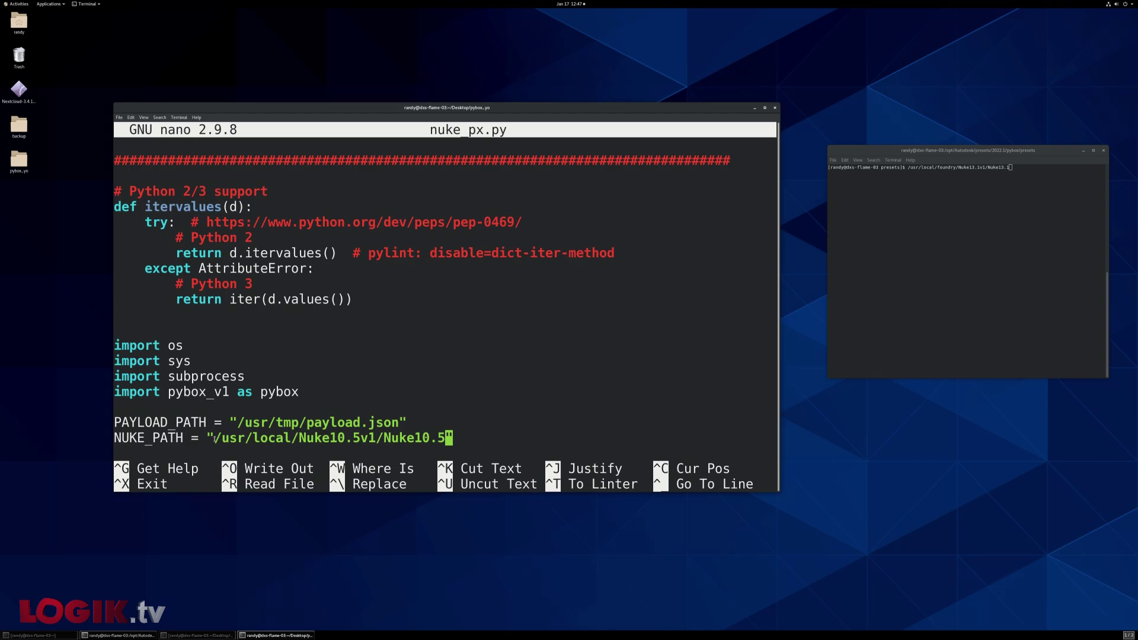
- Replace the Nuke10.5 NUKE_PATH with /usr/local/foundry/Nuke13.1v1/Nuke13.1 copied from the other terminal
{"action": "left_click_drag", "start_coordinate": [908, 168], "coordinate": [1012, 167]}
{"action": "right_click", "coordinate": [1012, 167]}
{"action": "left_click", "coordinate": [1023, 173]}
{"action": "key", "text": "alt+Tab"}
{"action": "key", "text": "Left"}
{"action": "key", "text": "BackSpace"}
{"action": "key", "text": "BackSpace"}
{"action": "key", "text": "BackSpace"}
{"action": "key", "text": "BackSpace"}
{"action": "key", "text": "BackSpace"}
{"action": "key", "text": "BackSpace"}
{"action": "key", "text": "BackSpace"}
{"action": "key", "text": "BackSpace"}
{"action": "key", "text": "BackSpace"}
{"action": "key", "text": "BackSpace"}
{"action": "key", "text": "BackSpace"}
{"action": "key", "text": "BackSpace"}
{"action": "key", "text": "BackSpace"}
{"action": "key", "text": "BackSpace"}
{"action": "key", "text": "BackSpace"}
{"action": "key", "text": "BackSpace"}
{"action": "key", "text": "BackSpace"}
{"action": "key", "text": "BackSpace"}
{"action": "key", "text": "BackSpace"}
{"action": "key", "text": "BackSpace"}
{"action": "key", "text": "BackSpace"}
{"action": "key", "text": "BackSpace"}
{"action": "key", "text": "BackSpace"}
{"action": "key", "text": "BackSpace"}
{"action": "key", "text": "BackSpace"}
{"action": "key", "text": "BackSpace"}
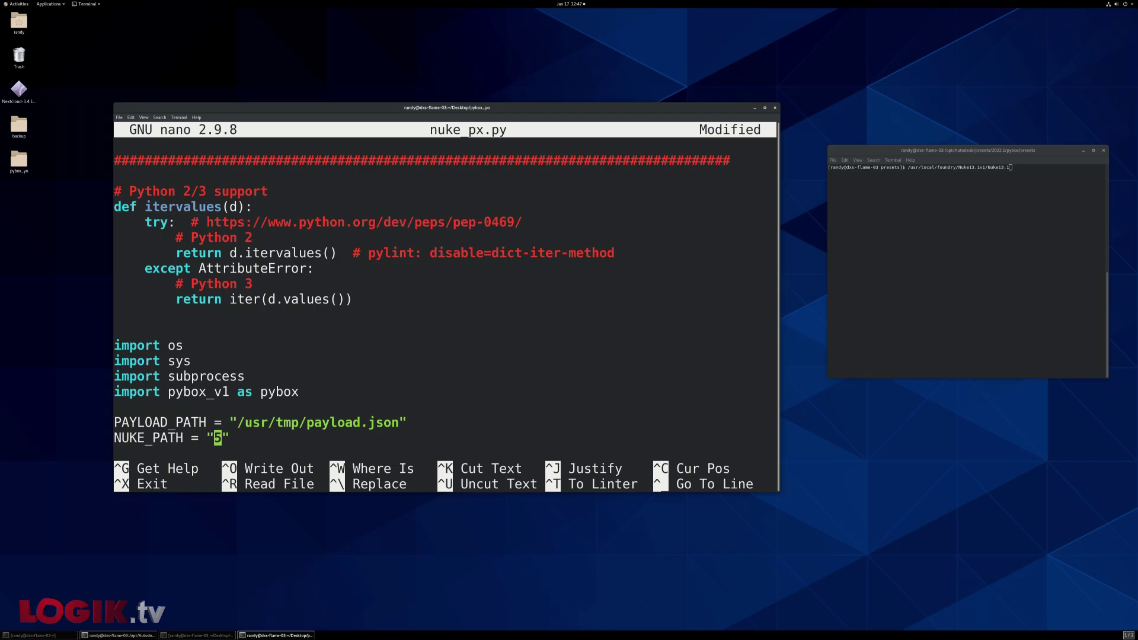
{"action": "key", "text": "Delete"}
{"action": "right_click", "coordinate": [217, 458]}
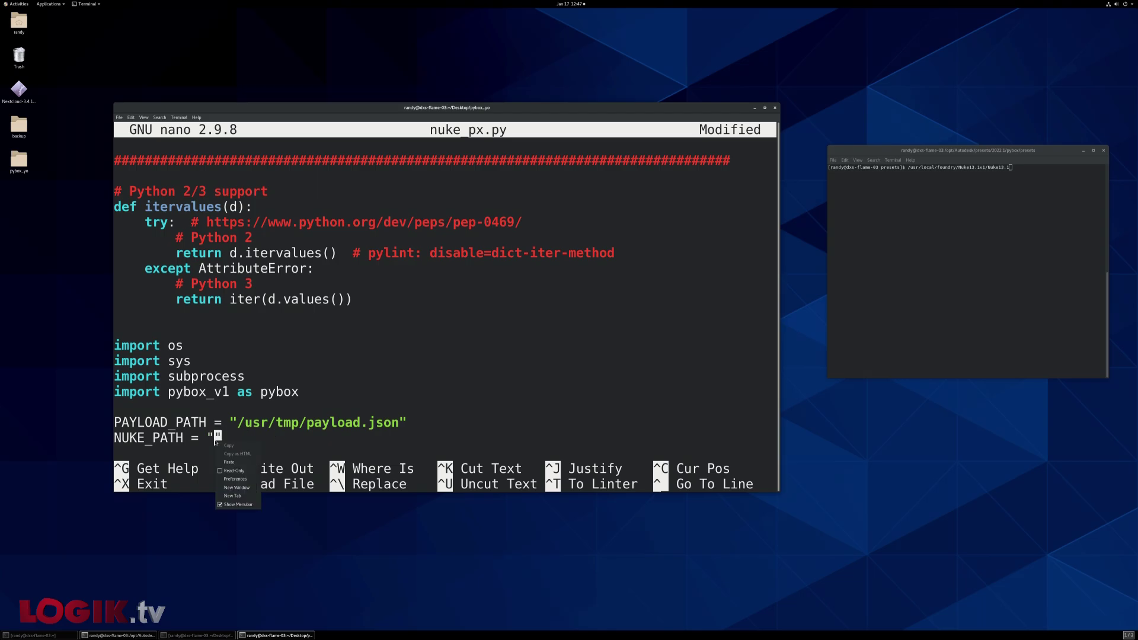
{"action": "left_click", "coordinate": [234, 464]}
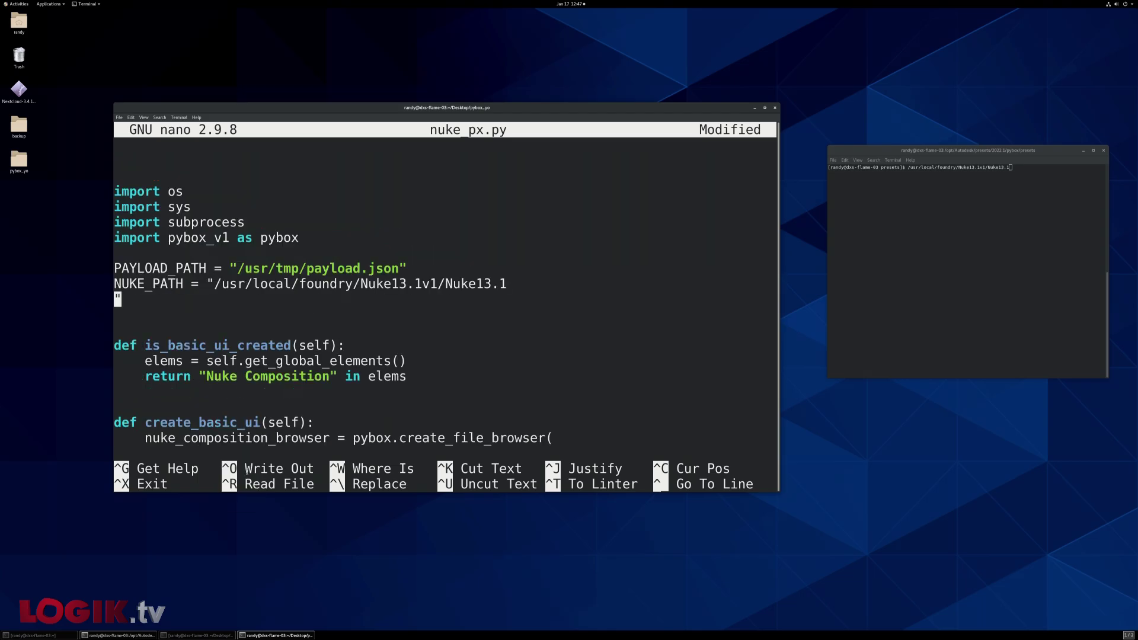
{"action": "key", "text": "BackSpace"}
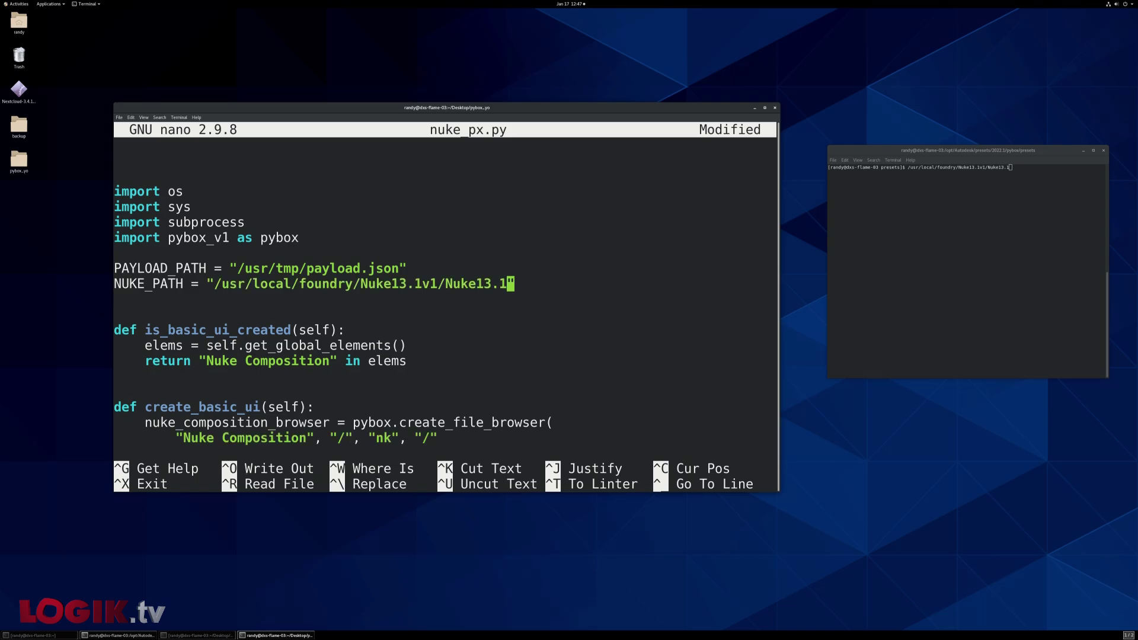
{"action": "left_click", "coordinate": [503, 284]}
{"action": "left_click_drag", "start_coordinate": [214, 284], "coordinate": [507, 282]}
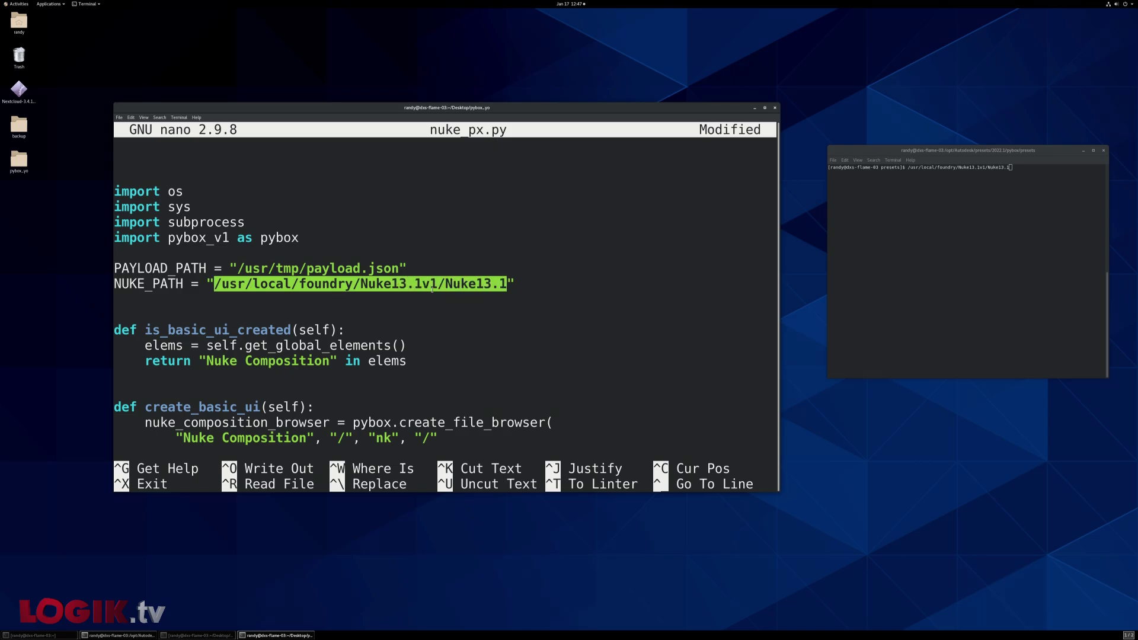
{"action": "left_click", "coordinate": [358, 234]}
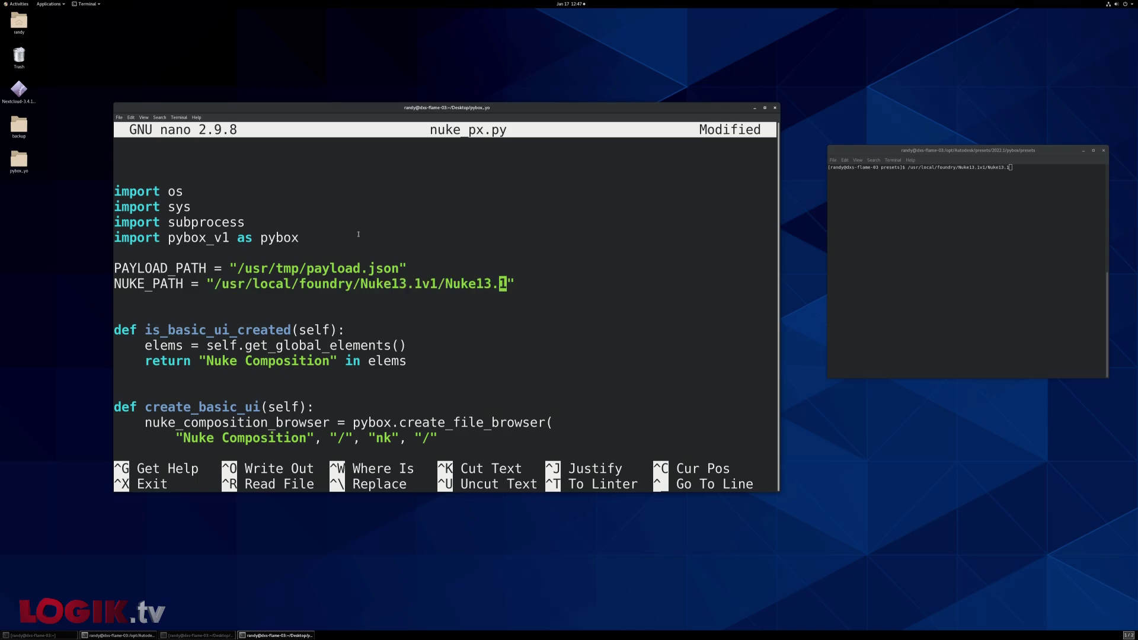
- Save nuke_px.py, reopen it to verify the new Nuke path, and exit nano
{"action": "key", "text": "ctrl+o"}
{"action": "key", "text": "Return"}
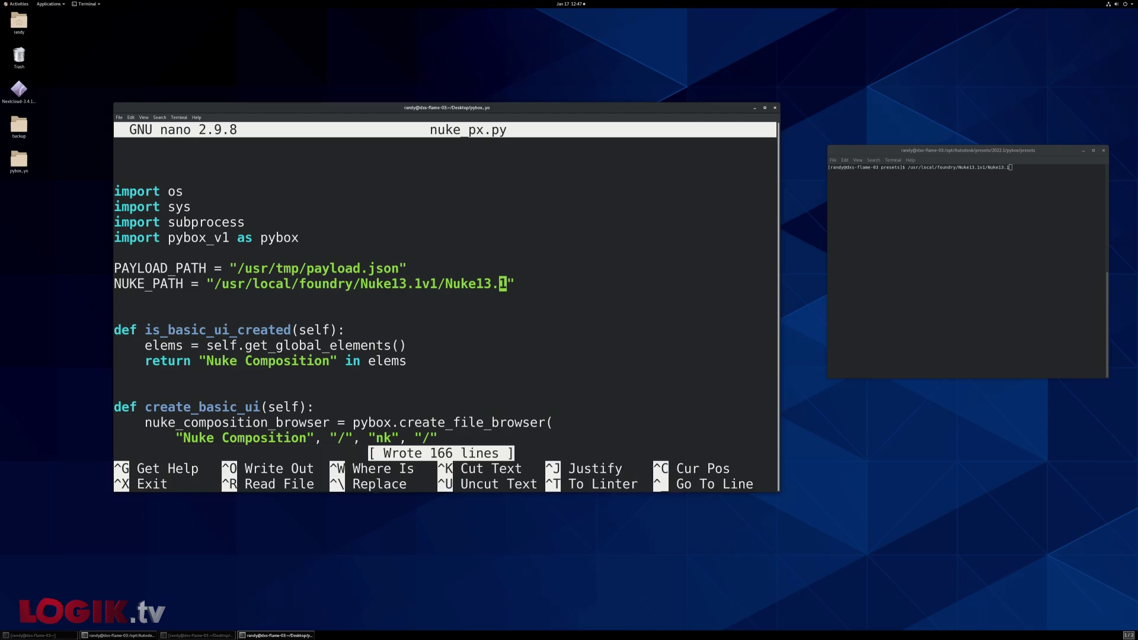
{"action": "key", "text": "ctrl+x"}
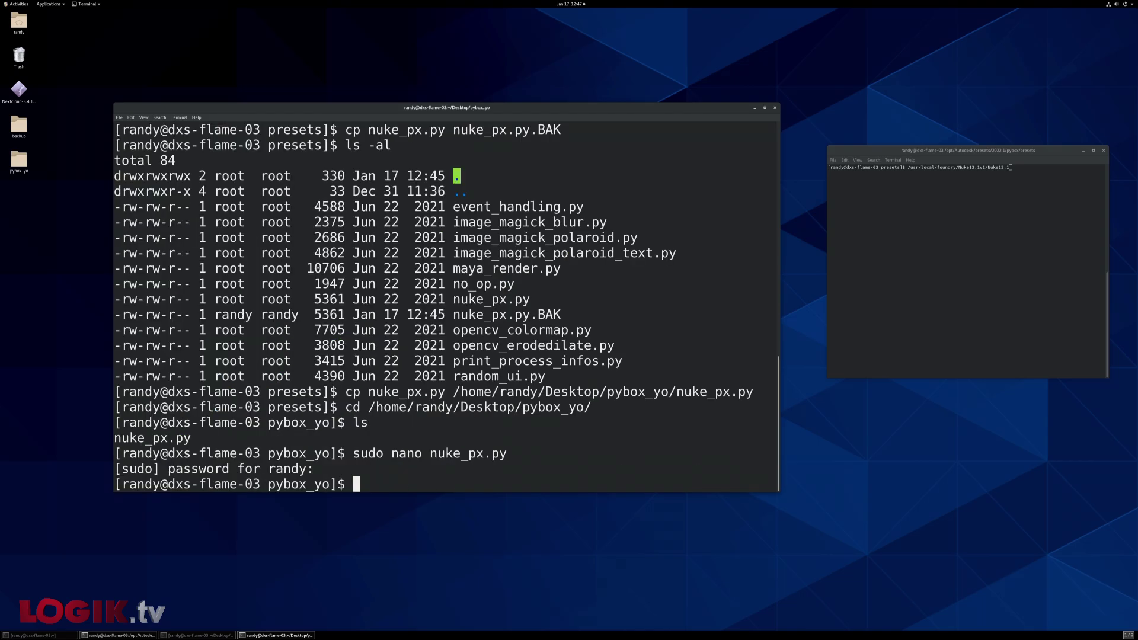
{"action": "key", "text": "Up"}
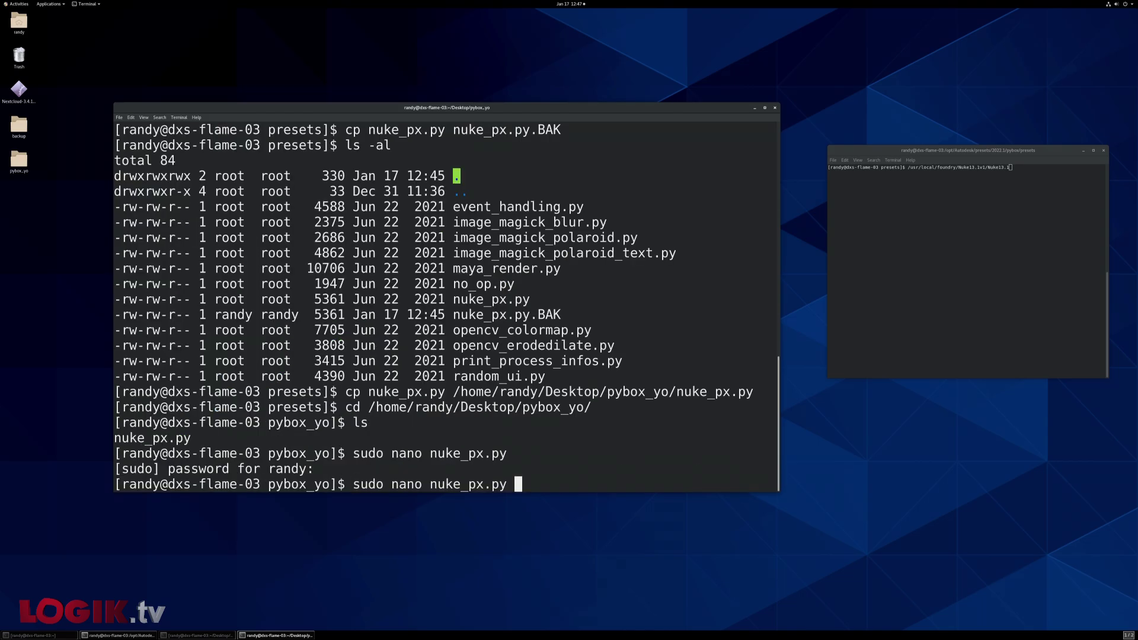
{"action": "key", "text": "Return"}
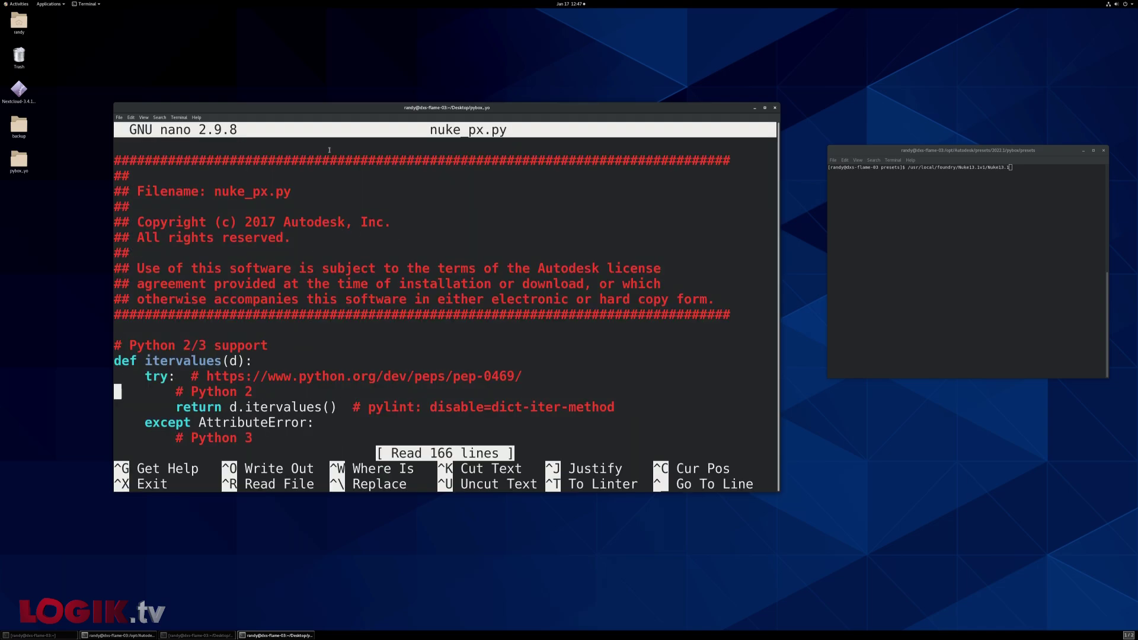
{"action": "key", "text": "Down"}
{"action": "key", "text": "Down"}
{"action": "key", "text": "Down"}
{"action": "key", "text": "Down"}
{"action": "key", "text": "Down"}
{"action": "key", "text": "Down"}
{"action": "key", "text": "Down"}
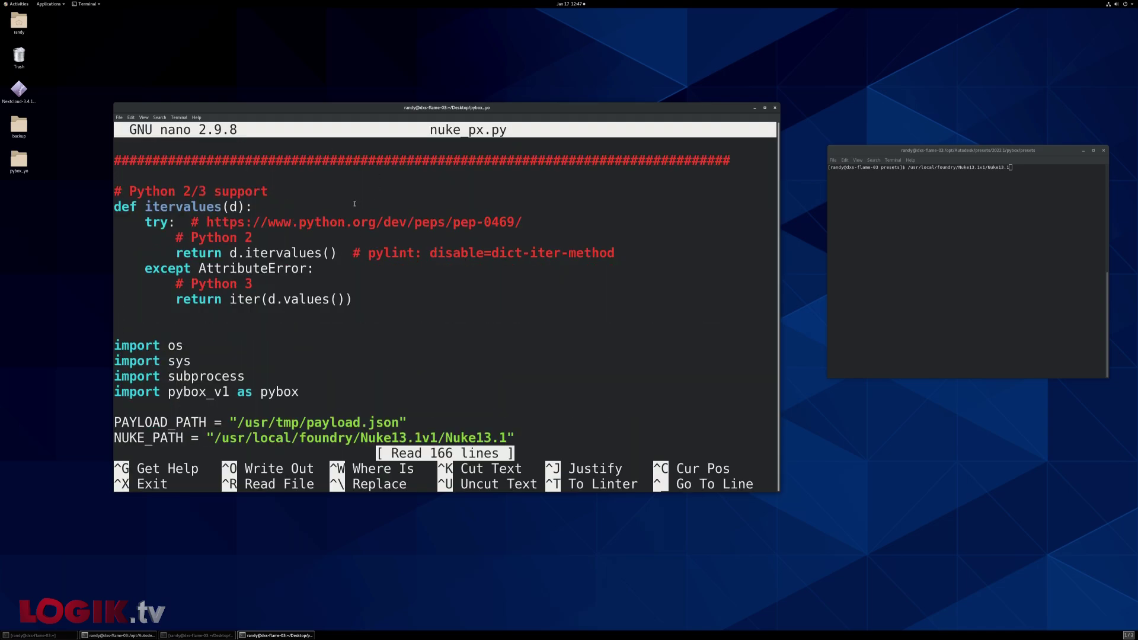
{"action": "left_click_drag", "start_coordinate": [253, 437], "coordinate": [514, 438]}
{"action": "key", "text": "ctrl+x"}
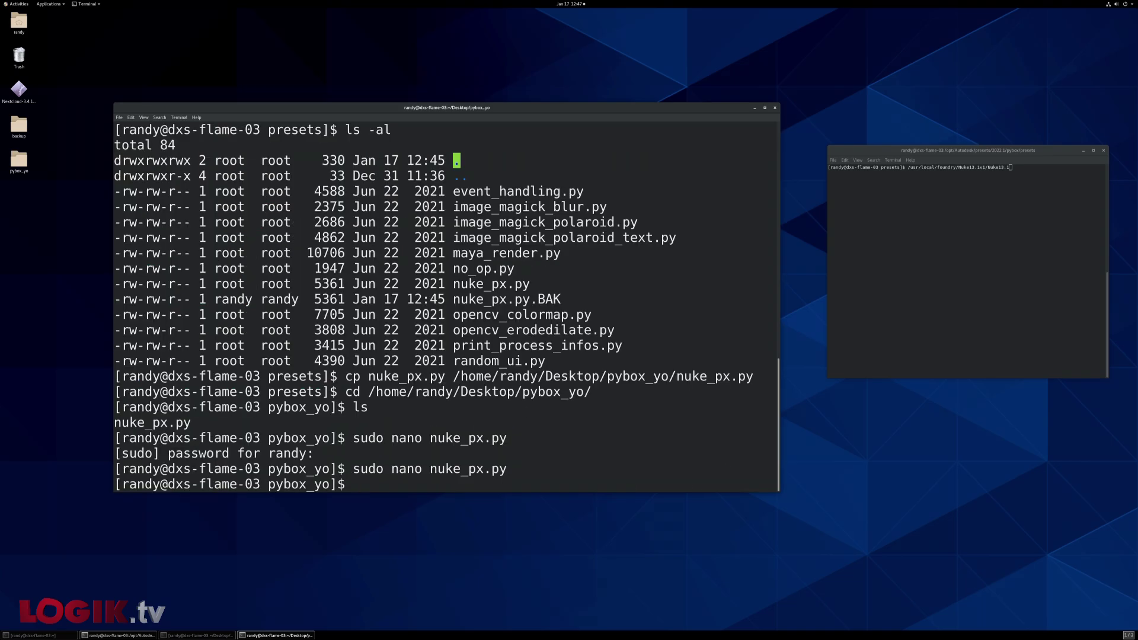
{"action": "left_click", "coordinate": [939, 238]}
- Launch Nuke and add a Read node for the office timelapse clip named adsk_1_Front1
{"action": "key", "text": "Return"}
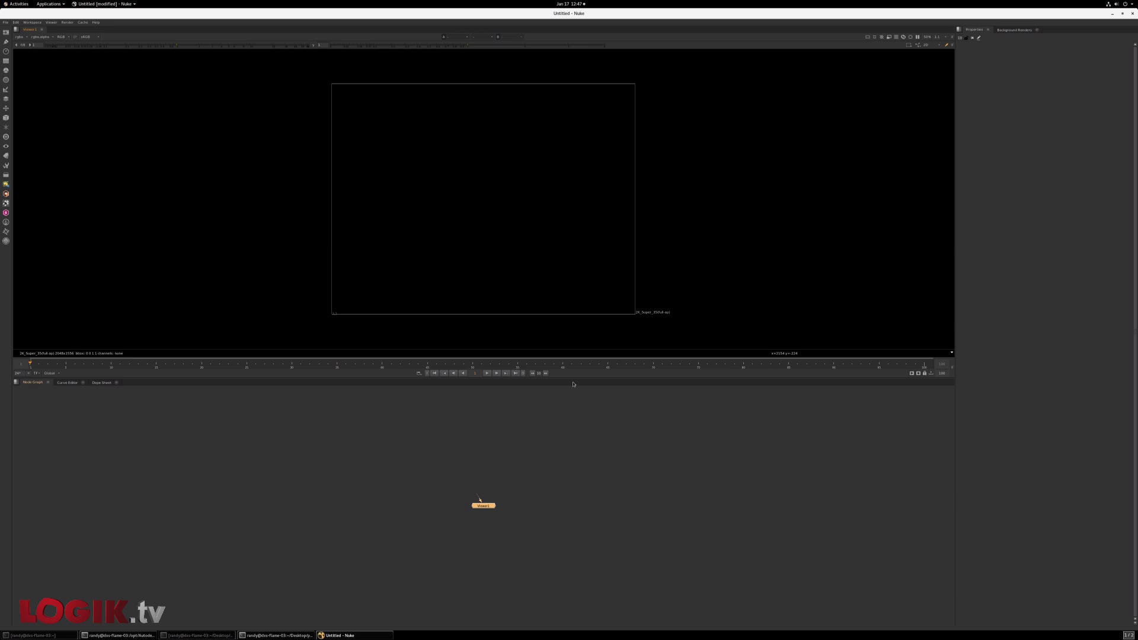
{"action": "left_click", "coordinate": [485, 459]}
{"action": "key", "text": "Tab"}
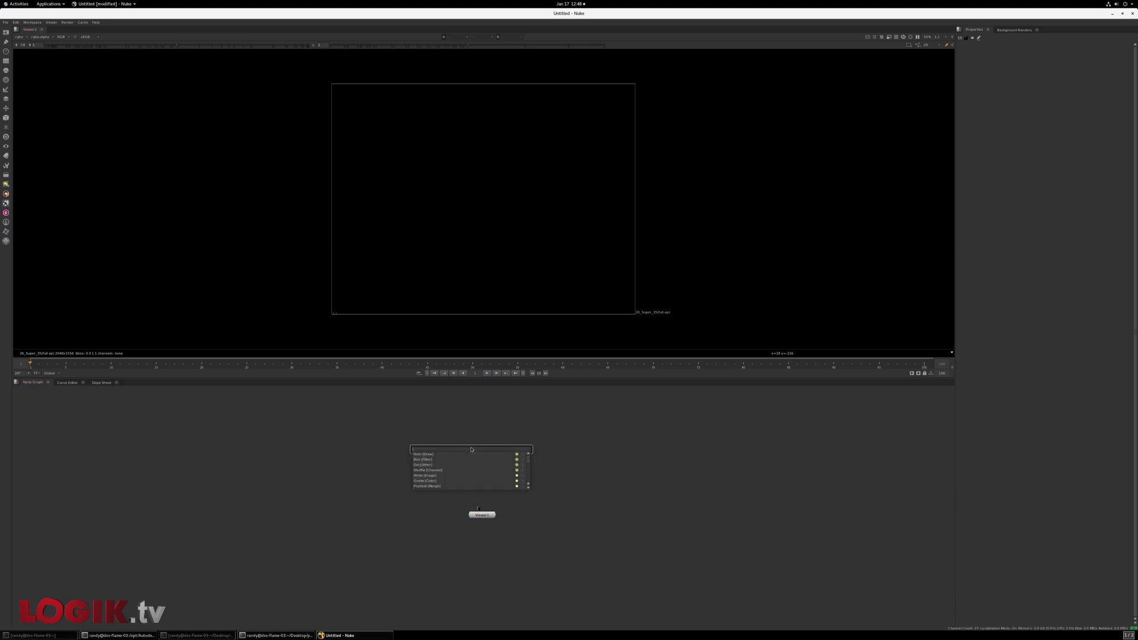
{"action": "type", "text": "read"}
{"action": "key", "text": "Return"}
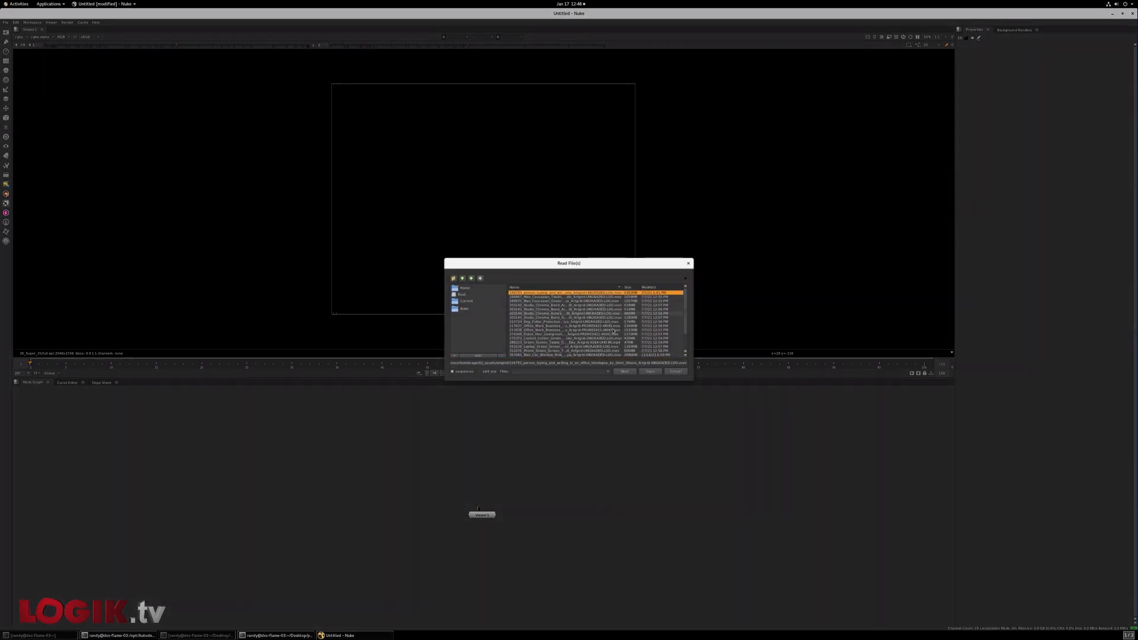
{"action": "left_click", "coordinate": [651, 371]}
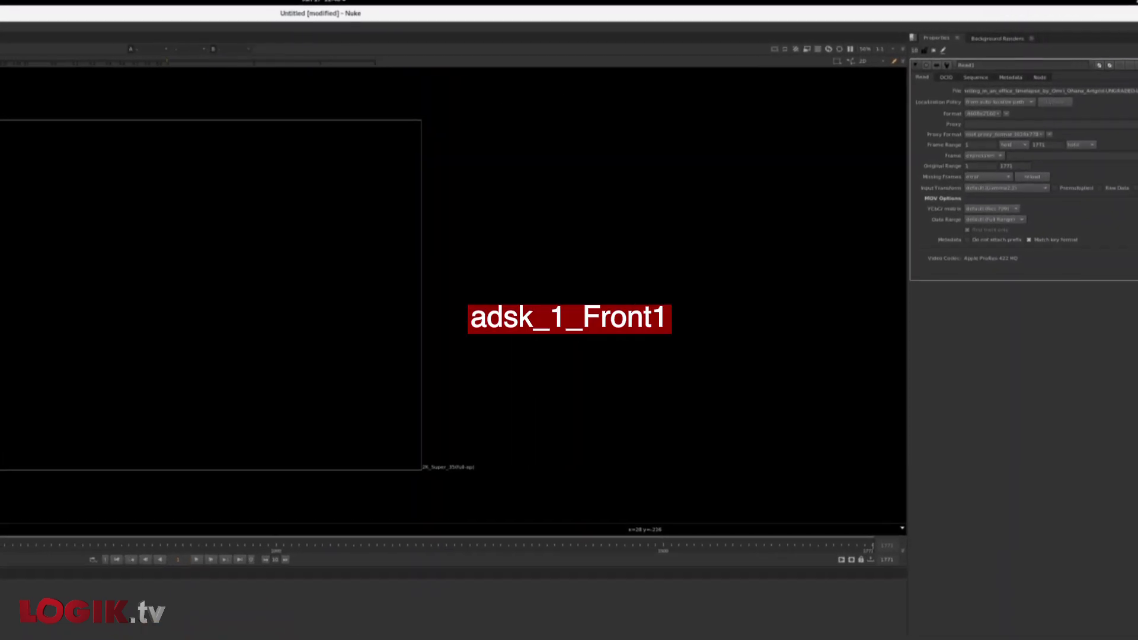
{"action": "left_click", "coordinate": [965, 64]}
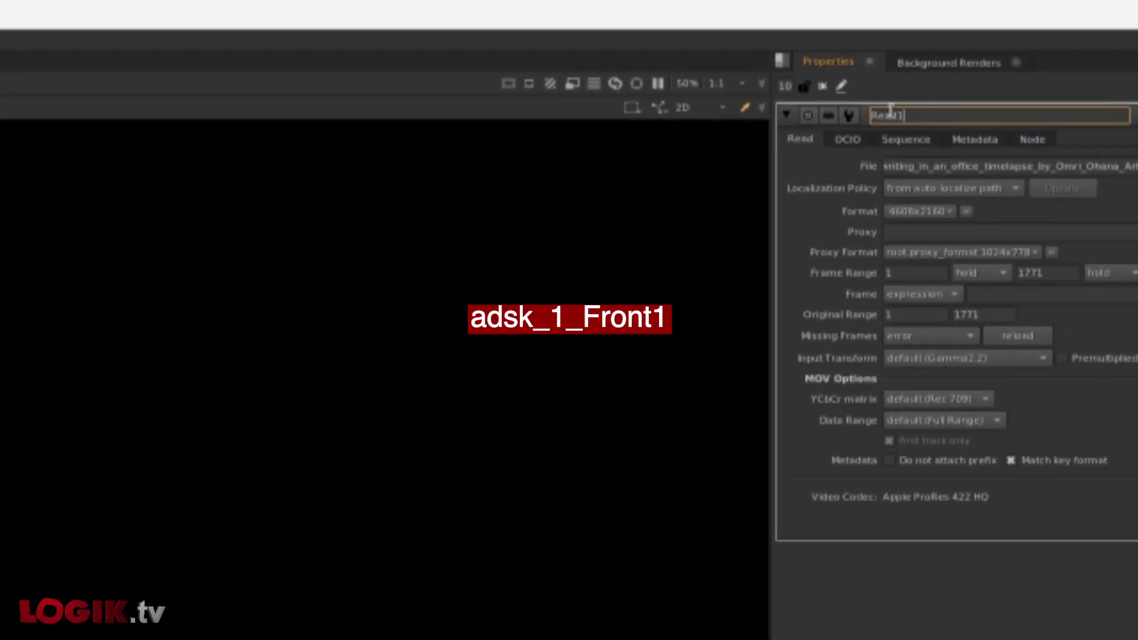
{"action": "key", "text": "BackSpace"}
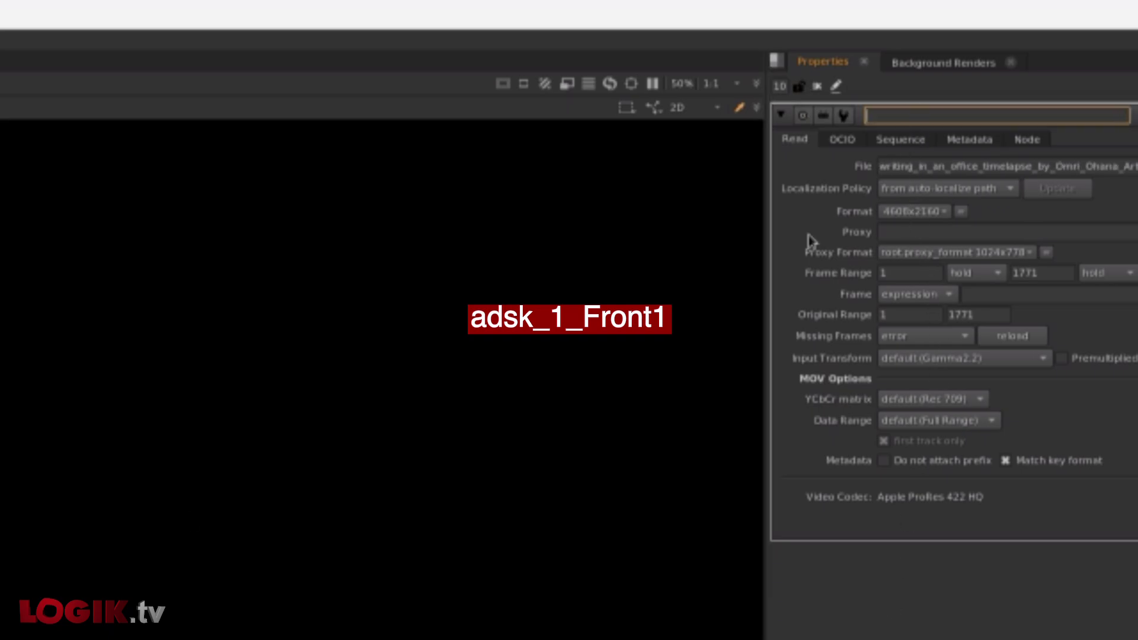
{"action": "type", "text": "adsk_1_Front1"}
{"action": "key", "text": "Return"}
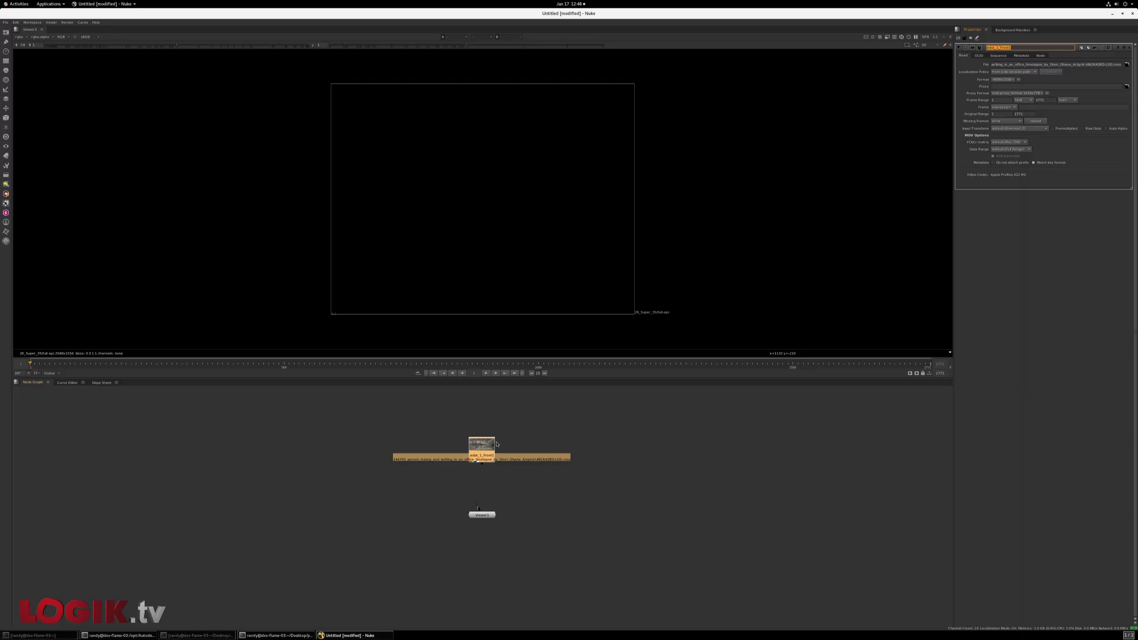
- Add Write nodes named adsk_1_Result1 and adsk_1_OutMatte1 below the Read node
{"action": "left_click_drag", "start_coordinate": [482, 515], "coordinate": [478, 552]}
{"action": "key", "text": "Tab"}
{"action": "type", "text": "wr"}
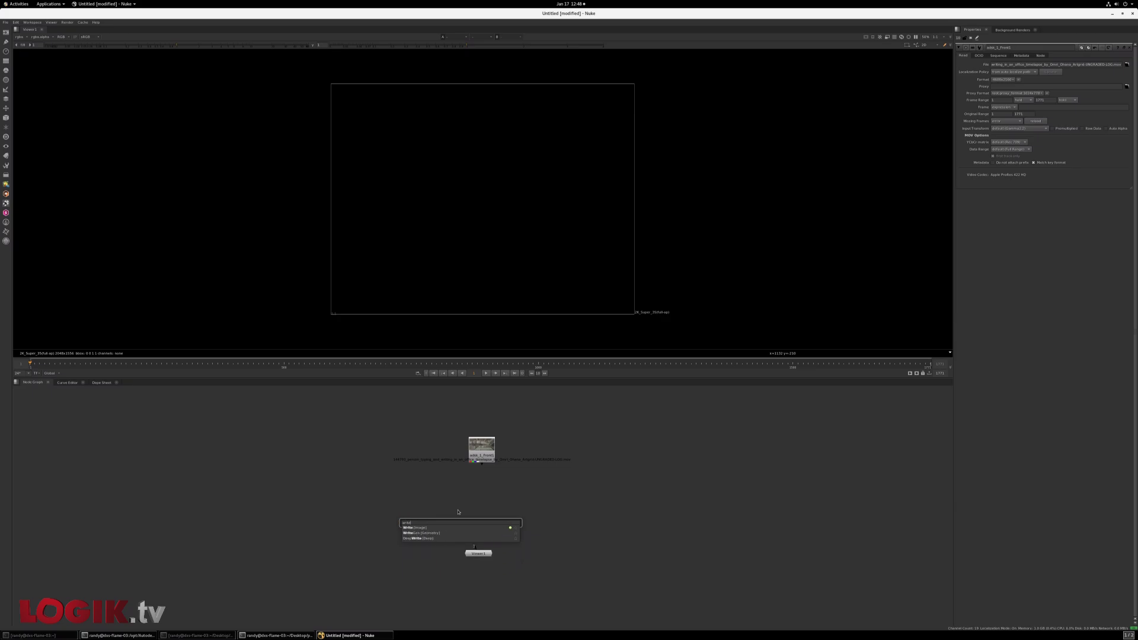
{"action": "key", "text": "Return"}
{"action": "left_click_drag", "start_coordinate": [482, 521], "coordinate": [480, 521]}
{"action": "double_click", "coordinate": [1002, 47]}
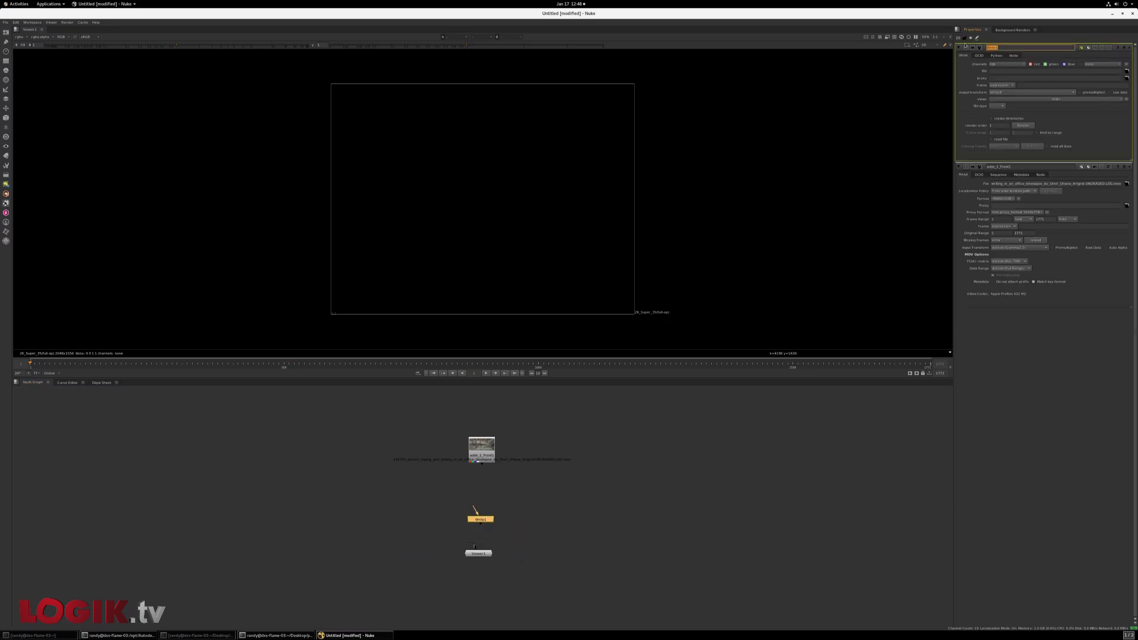
{"action": "type", "text": "adsk_"}
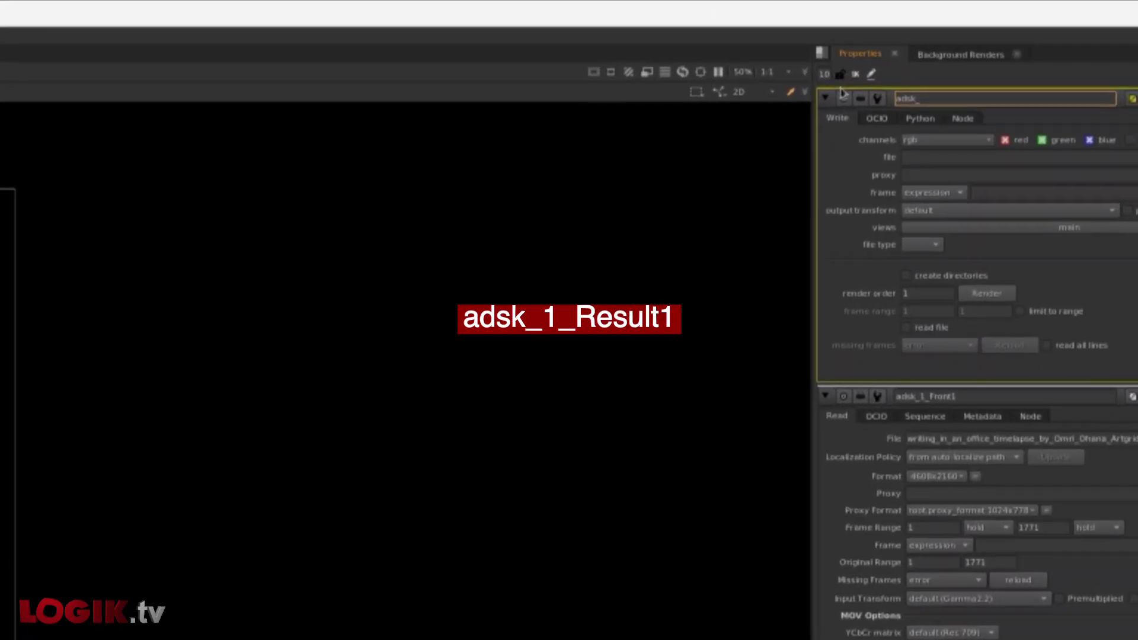
{"action": "type", "text": "1_Result1"}
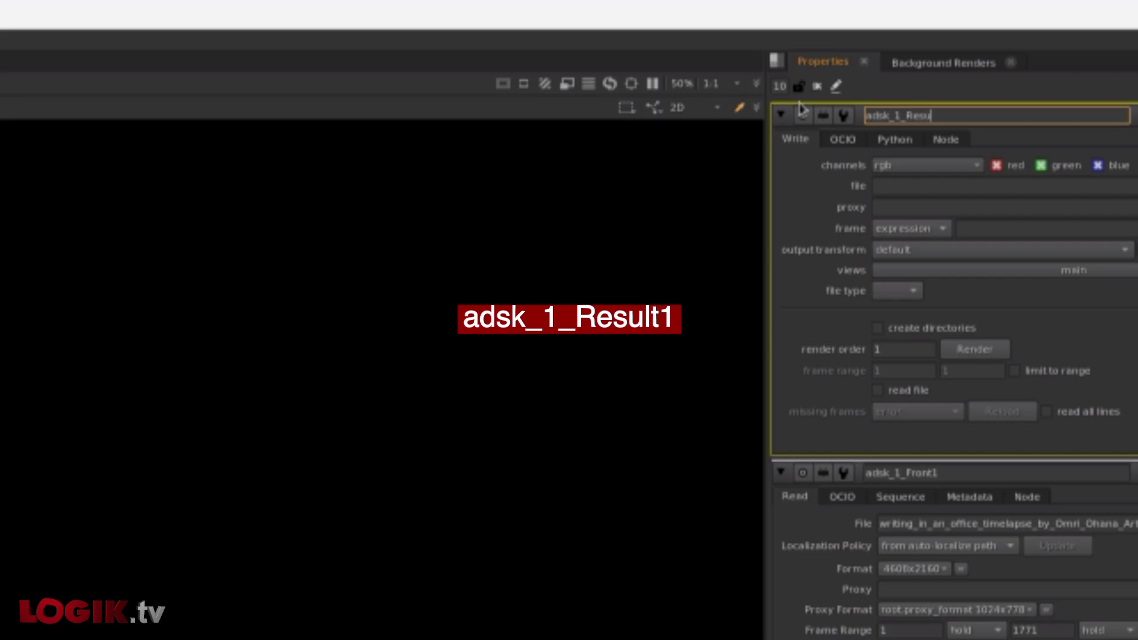
{"action": "key", "text": "Return"}
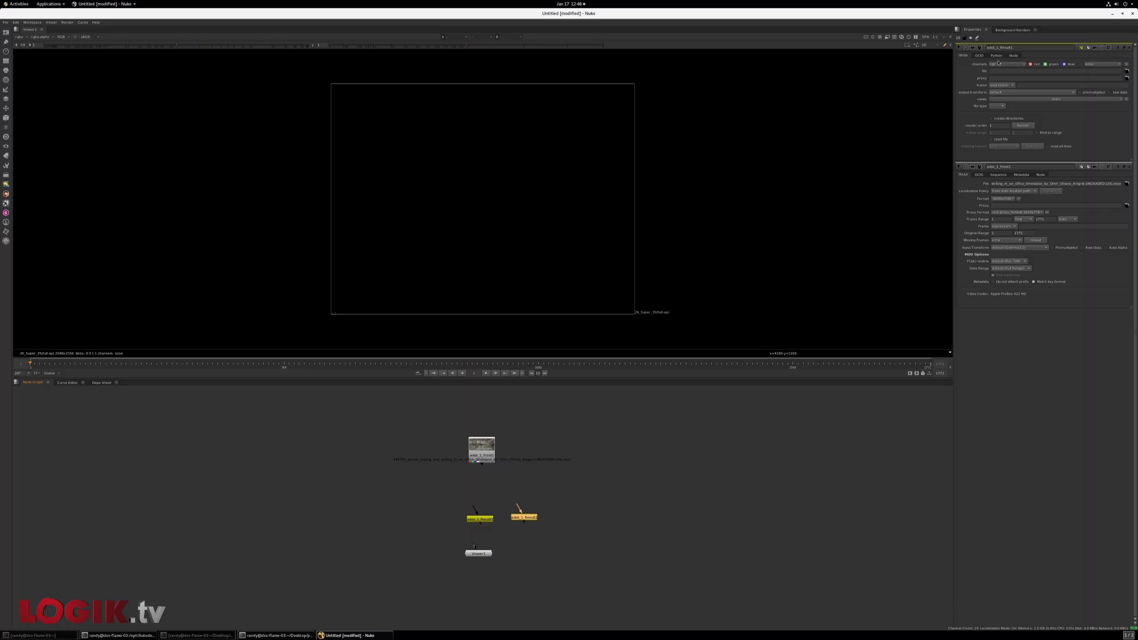
{"action": "left_click_drag", "start_coordinate": [1000, 47], "coordinate": [1033, 48]}
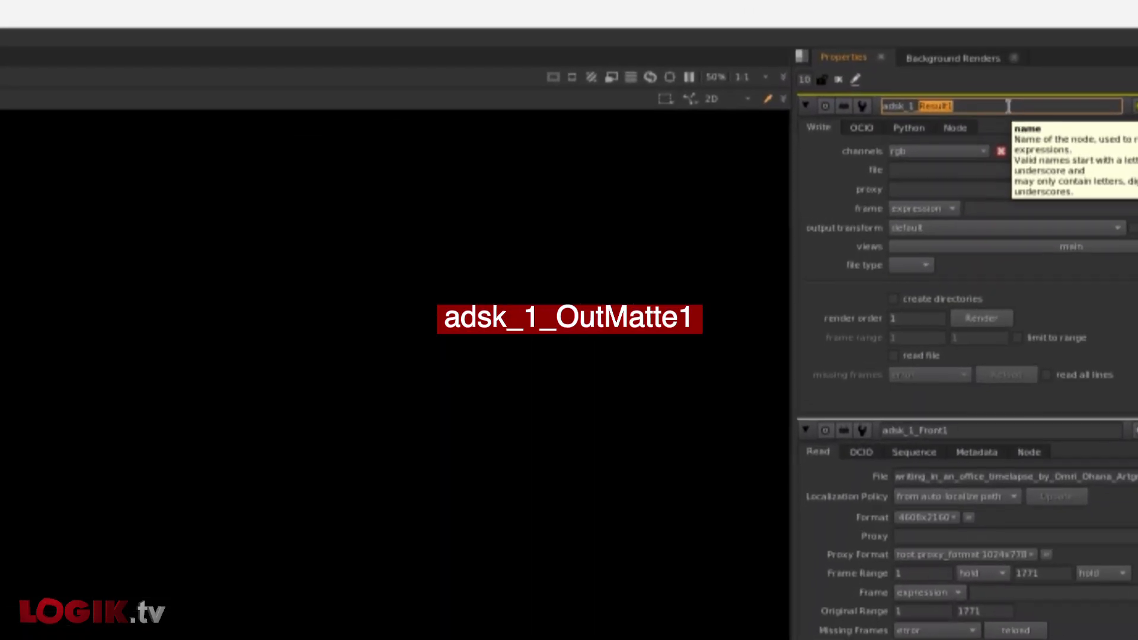
{"action": "type", "text": "OutMa"}
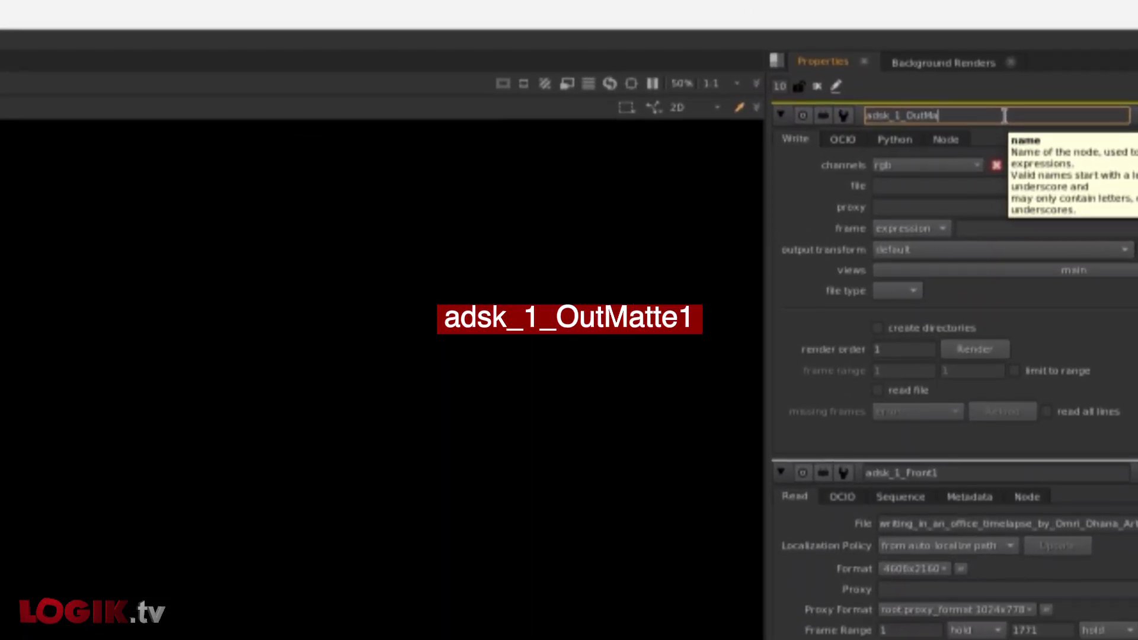
{"action": "type", "text": "tte1"}
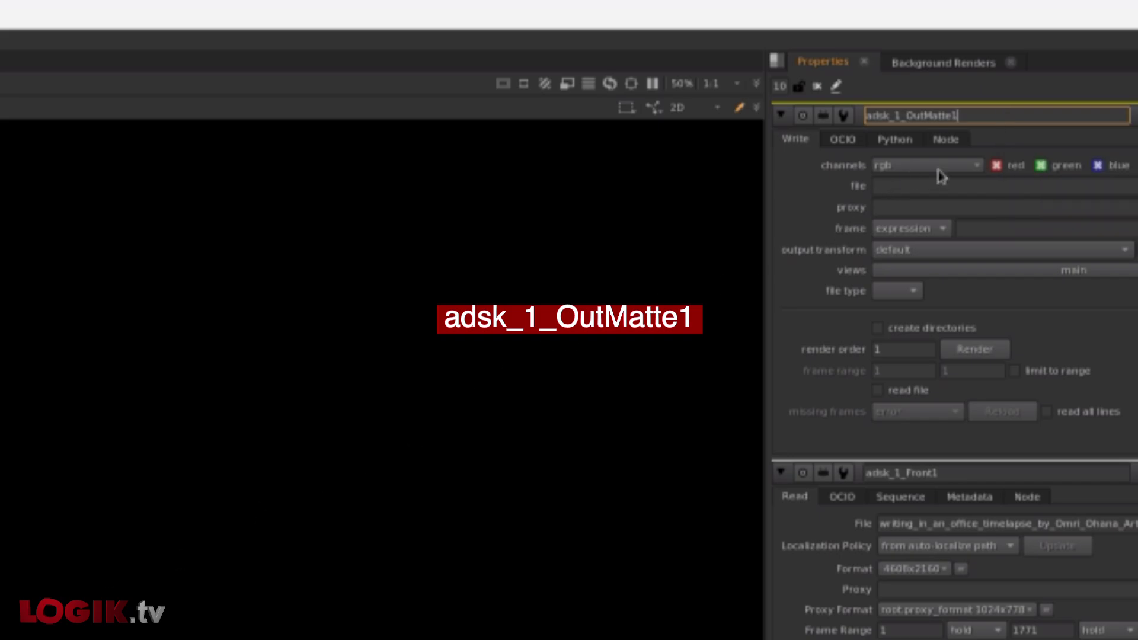
{"action": "key", "text": "Return"}
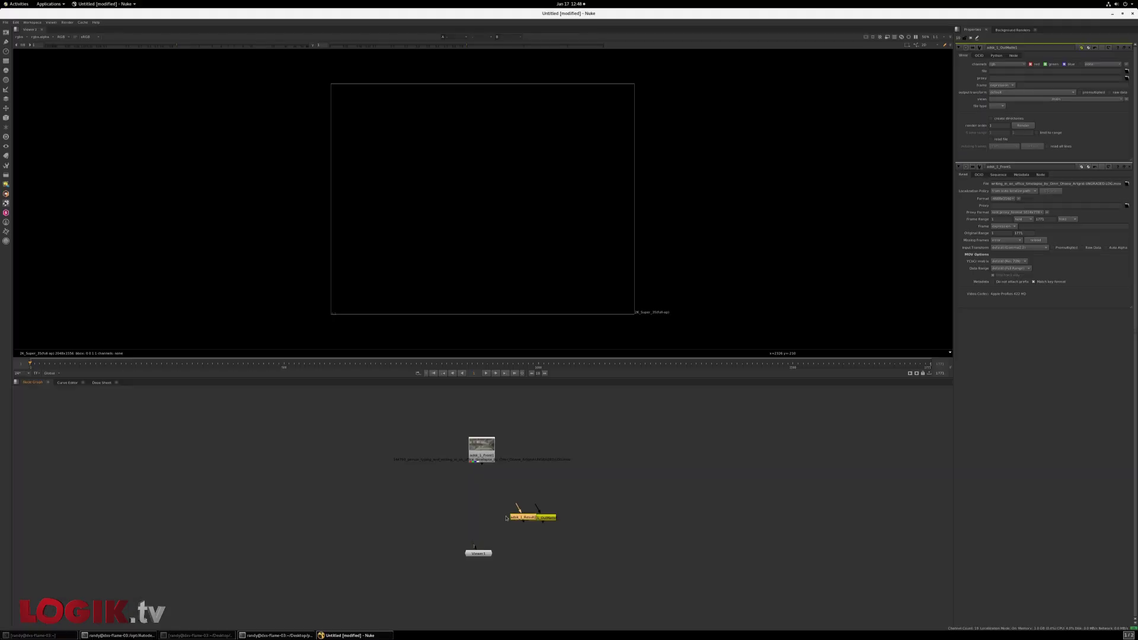
- Add two Shuffle nodes, feeding adsk_1_Result1 and adsk_1_OutMatte1 respectively
{"action": "left_click_drag", "start_coordinate": [531, 516], "coordinate": [506, 525]}
{"action": "left_click_drag", "start_coordinate": [481, 451], "coordinate": [481, 446]}
{"action": "key", "text": "Tab"}
{"action": "type", "text": "shuffle"}
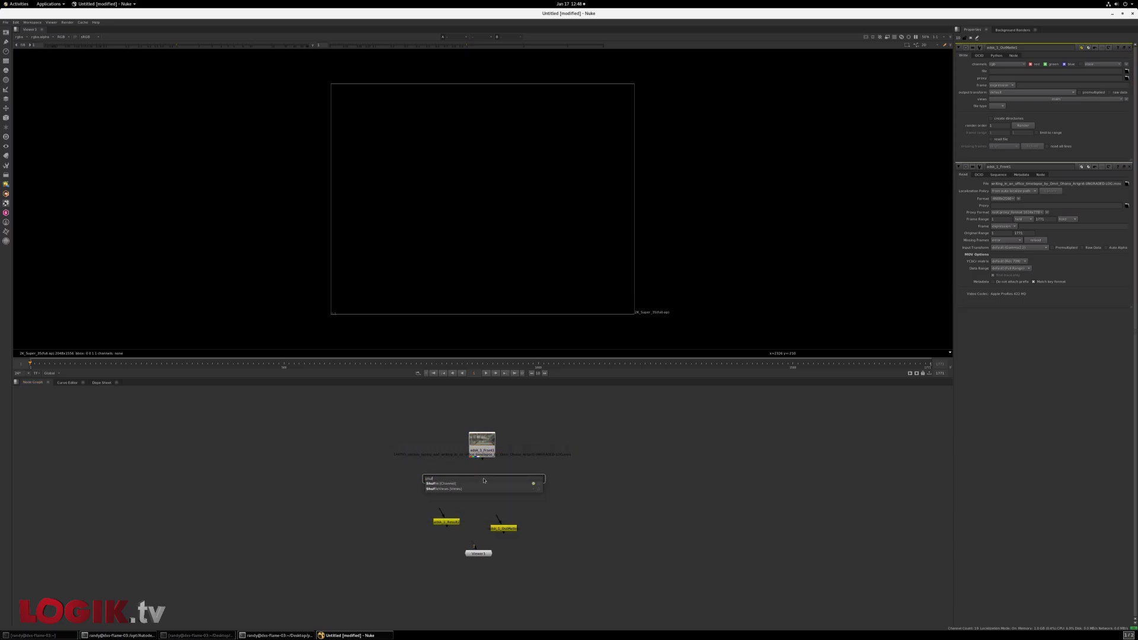
{"action": "key", "text": "Return"}
{"action": "left_click", "coordinate": [465, 499]}
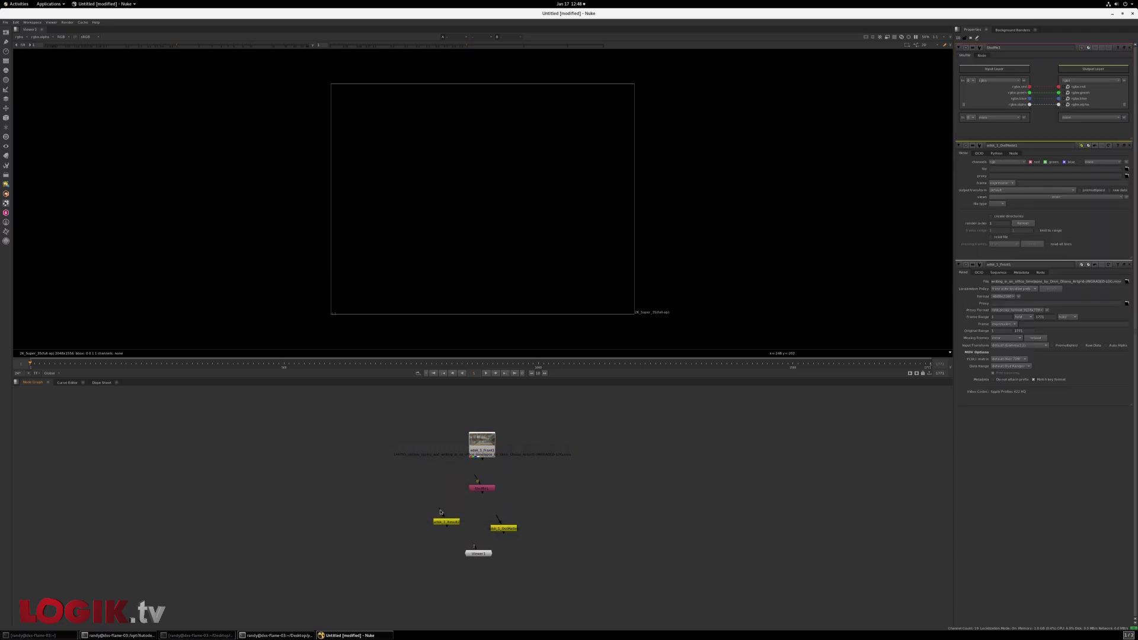
{"action": "mouse_move", "coordinate": [440, 513]}
{"action": "left_mouse_down"}
{"action": "mouse_move", "coordinate": [481, 486]}
{"action": "mouse_move", "coordinate": [450, 491]}
{"action": "mouse_move", "coordinate": [455, 512]}
{"action": "left_mouse_up"}
{"action": "key", "text": "ctrl+v"}
{"action": "key", "text": "Delete"}
{"action": "left_click", "coordinate": [457, 496]}
{"action": "key", "text": "ctrl+v"}
{"action": "left_click_drag", "start_coordinate": [499, 515], "coordinate": [446, 499]}
{"action": "left_click", "coordinate": [454, 526]}
{"action": "left_click_drag", "start_coordinate": [503, 528], "coordinate": [502, 521]}
- Drop alpha in the first Shuffle and route alpha into red, green and blue in the second
{"action": "left_click", "coordinate": [447, 498]}
{"action": "left_click_drag", "start_coordinate": [1055, 108], "coordinate": [1047, 105]}
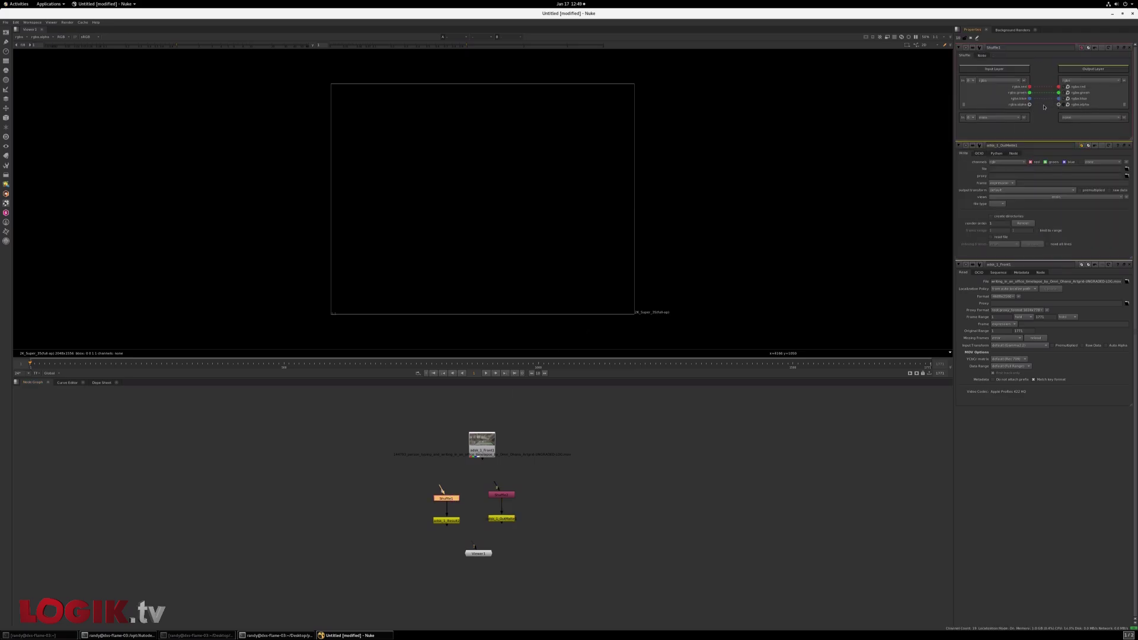
{"action": "double_click", "coordinate": [502, 495]}
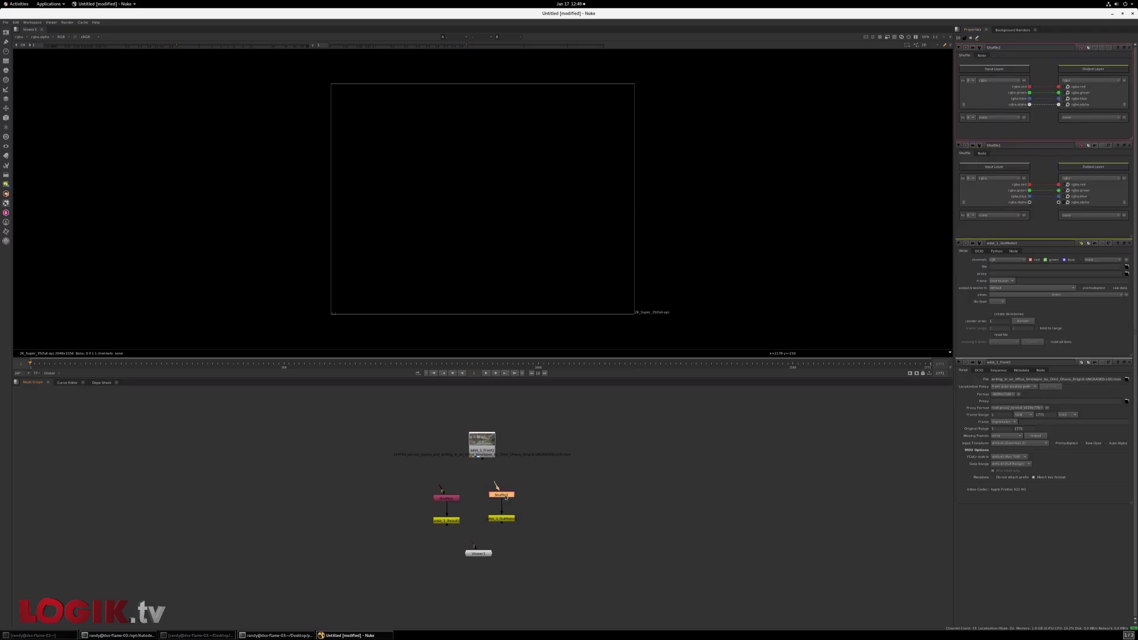
{"action": "mouse_move", "coordinate": [1059, 87]}
{"action": "left_mouse_down"}
{"action": "mouse_move", "coordinate": [1033, 108]}
{"action": "mouse_move", "coordinate": [1059, 87]}
{"action": "mouse_move", "coordinate": [1048, 99]}
{"action": "mouse_move", "coordinate": [1059, 98]}
{"action": "left_mouse_up"}
{"action": "left_click", "coordinate": [572, 474]}
- Add a Dot below adsk_1_Front1 so it branches into both Shuffle nodes
{"action": "left_click_drag", "start_coordinate": [480, 462], "coordinate": [478, 432]}
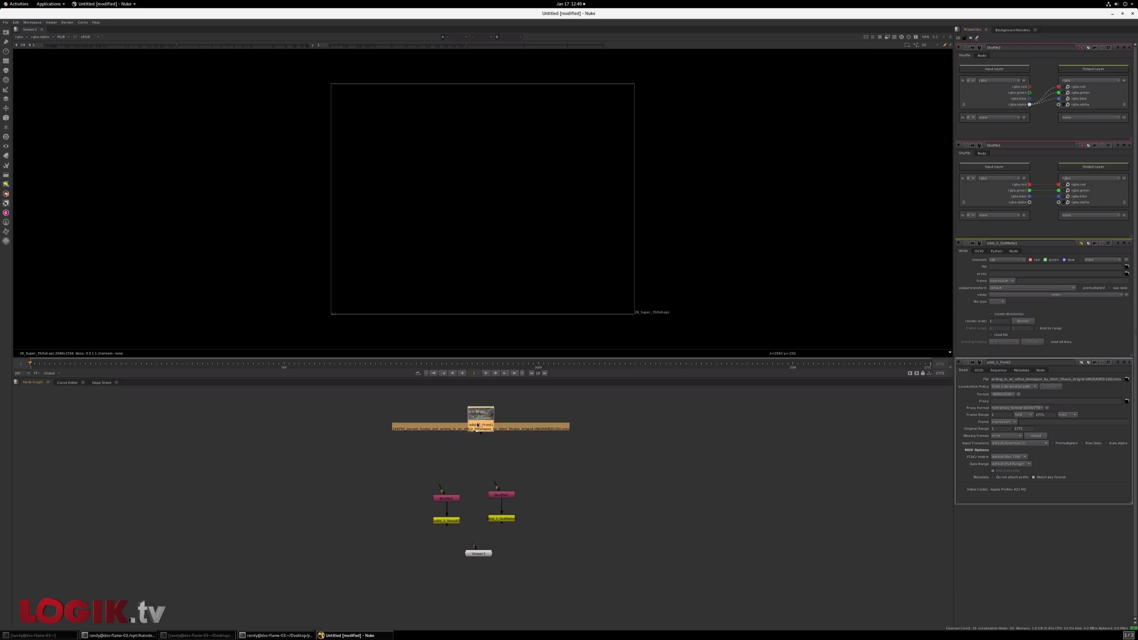
{"action": "key", "text": "Tab"}
{"action": "type", "text": "d"}
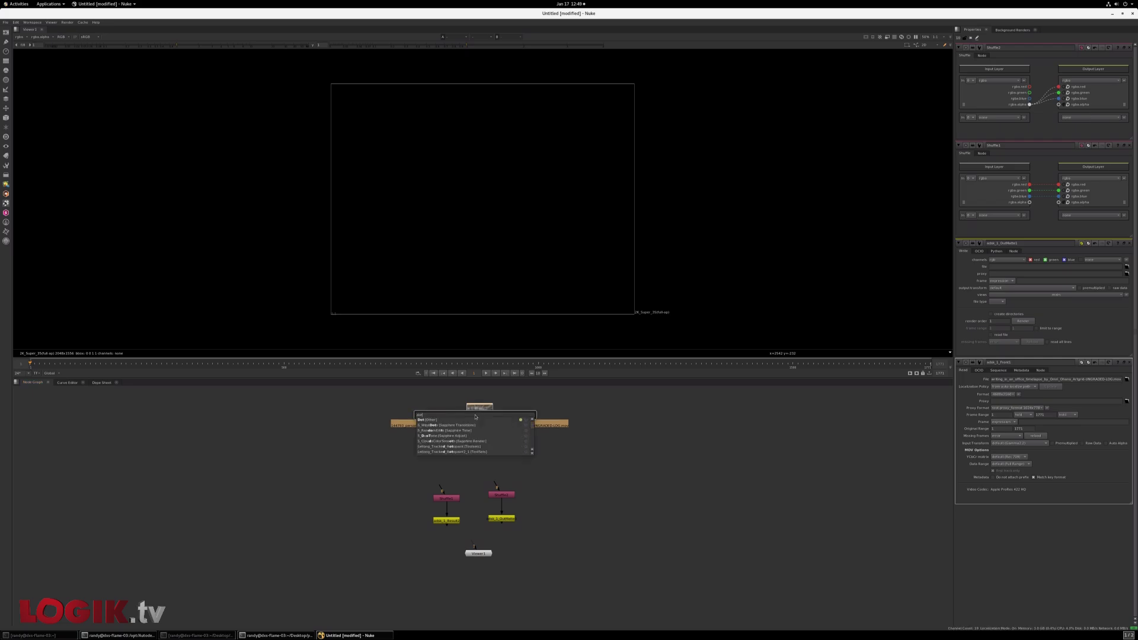
{"action": "key", "text": "Return"}
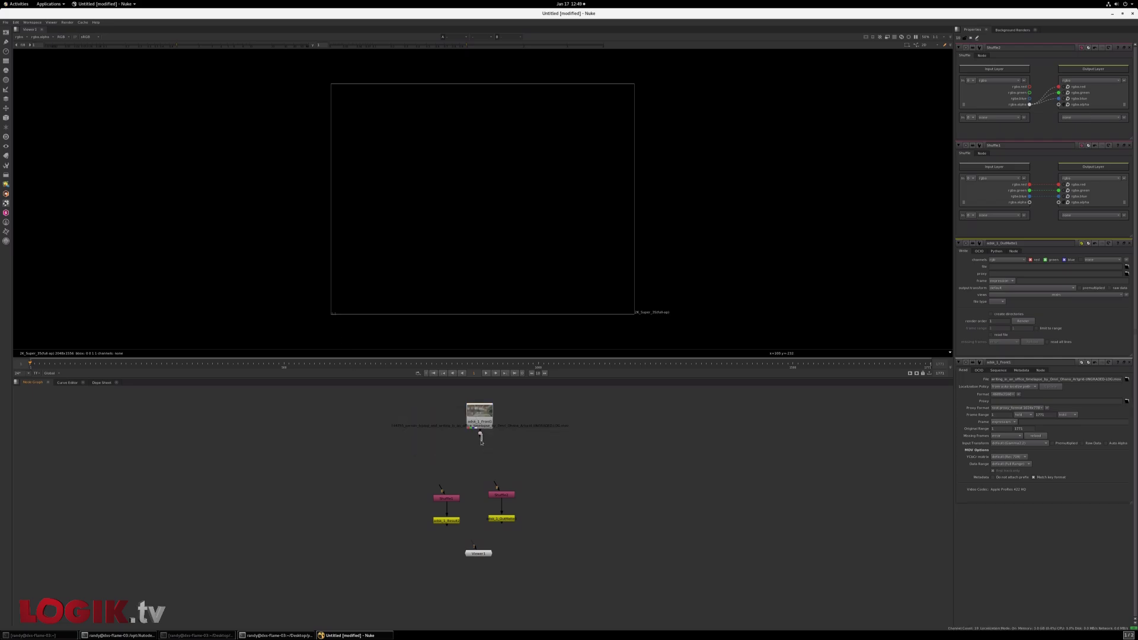
{"action": "left_click_drag", "start_coordinate": [482, 442], "coordinate": [480, 477]}
{"action": "left_click", "coordinate": [449, 492]}
- Nudge the branching Dot and the adsk_1_Front1 Read node slightly higher
{"action": "left_click_drag", "start_coordinate": [535, 402], "coordinate": [483, 443]}
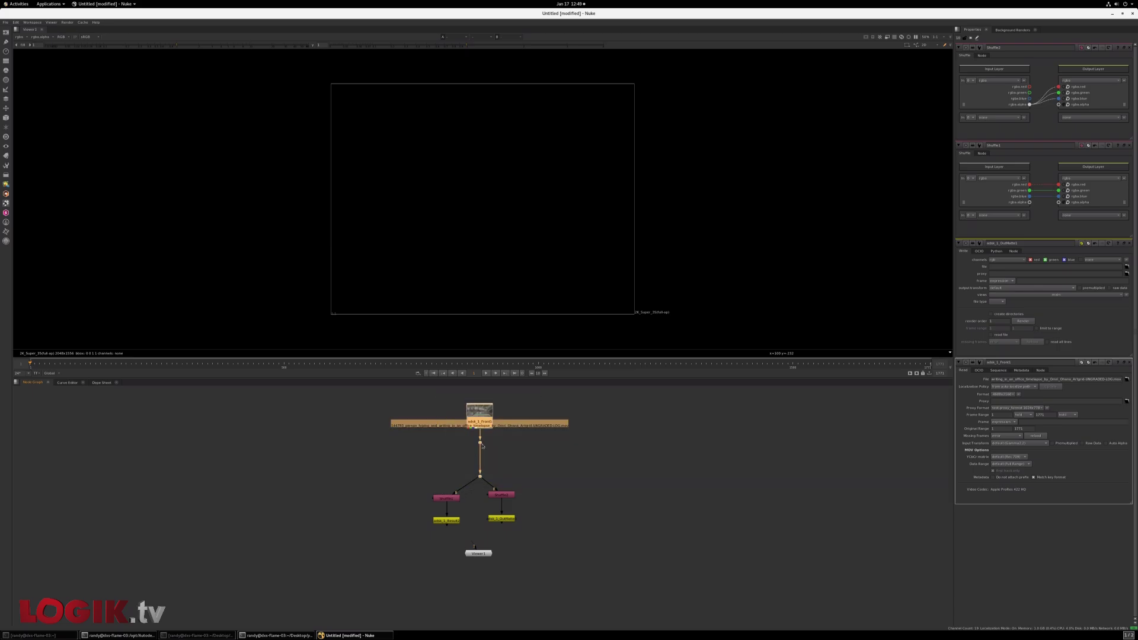
{"action": "scroll", "coordinate": [505, 463], "scroll_direction": "up", "scroll_amount": 3}
{"action": "left_click", "coordinate": [520, 442]}
{"action": "mouse_move", "coordinate": [495, 459]}
{"action": "left_mouse_down"}
{"action": "mouse_move", "coordinate": [541, 478]}
{"action": "mouse_move", "coordinate": [492, 471]}
{"action": "left_mouse_up"}
{"action": "scroll", "coordinate": [529, 473], "scroll_direction": "down", "scroll_amount": 2}
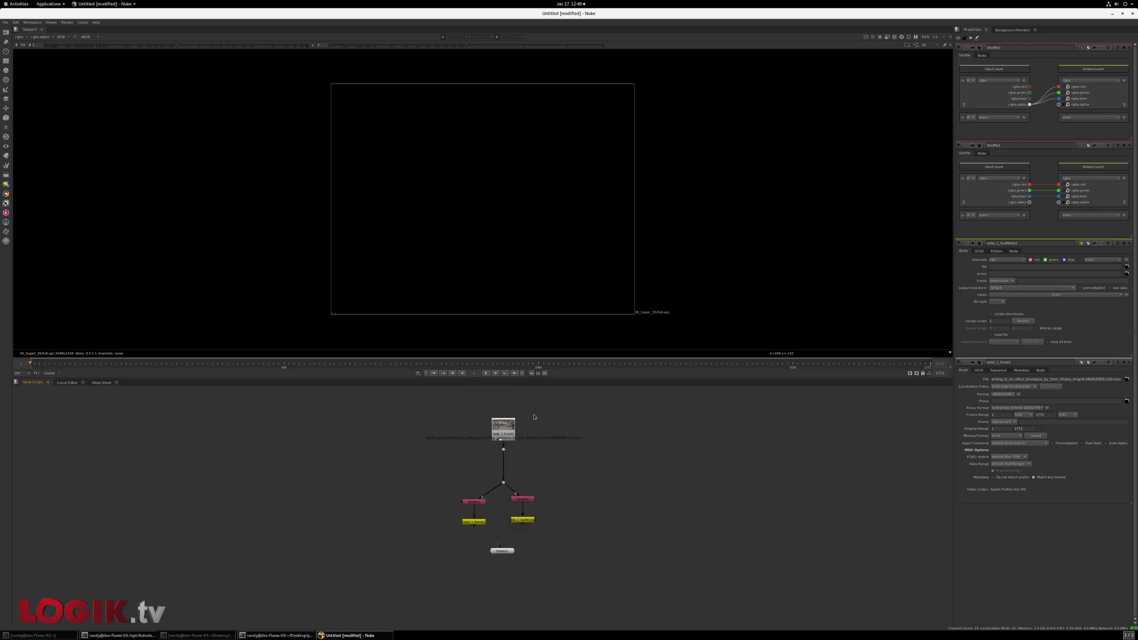
{"action": "left_click_drag", "start_coordinate": [503, 429], "coordinate": [503, 410]}
{"action": "left_click", "coordinate": [530, 435]}
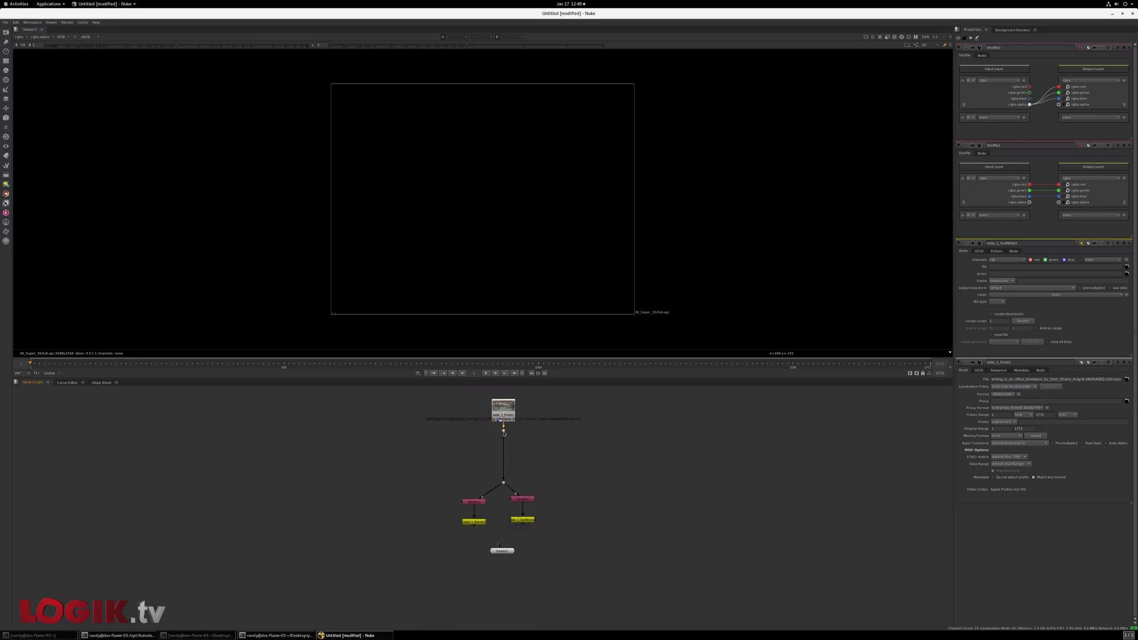
- Add a Blur node under the read node and set its size to 100
{"action": "key", "text": "Tab"}
{"action": "type", "text": "blur"}
{"action": "key", "text": "Return"}
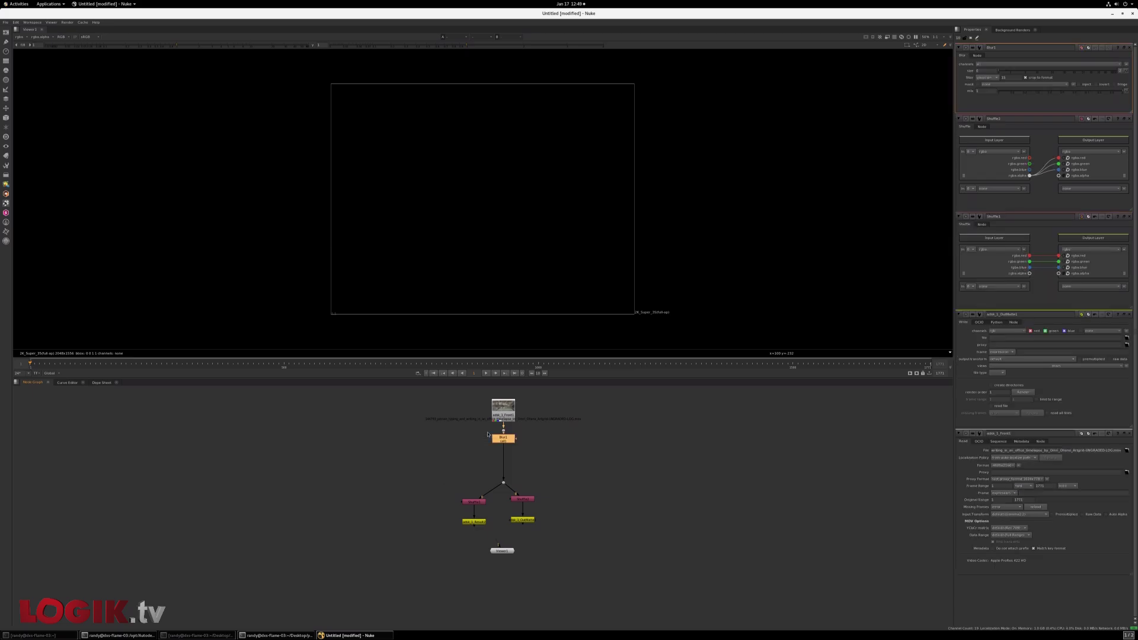
{"action": "mouse_move", "coordinate": [505, 441]}
{"action": "left_mouse_down"}
{"action": "mouse_move", "coordinate": [534, 445]}
{"action": "mouse_move", "coordinate": [511, 451]}
{"action": "left_mouse_up"}
{"action": "left_click_drag", "start_coordinate": [1008, 72], "coordinate": [1114, 73]}
{"action": "left_click", "coordinate": [505, 449]}
- Insert a Roto node after Blur1 and draw a closed five-point shape
{"action": "key", "text": "Tab"}
{"action": "type", "text": "roto"}
{"action": "key", "text": "Return"}
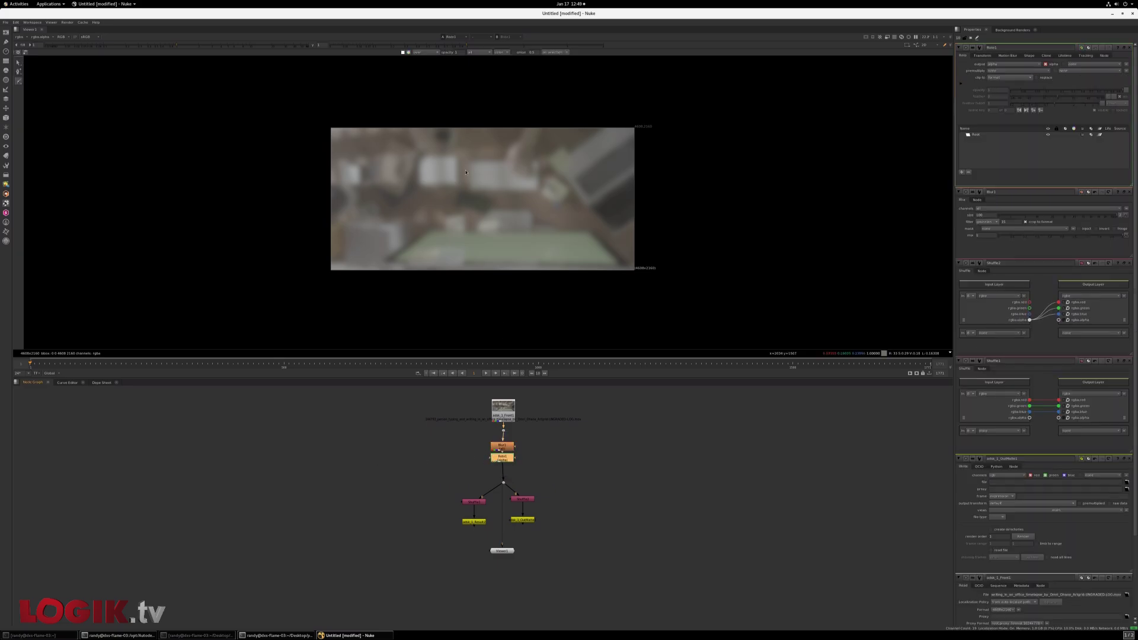
{"action": "left_click", "coordinate": [467, 173]}
{"action": "left_click", "coordinate": [436, 193]}
{"action": "left_click", "coordinate": [445, 221]}
{"action": "left_click", "coordinate": [490, 223]}
{"action": "left_click", "coordinate": [517, 194]}
{"action": "left_click", "coordinate": [466, 175]}
- Set the Roto premultiply to alpha, then view Shuffle1 and Shuffle2's white matte
{"action": "left_click", "coordinate": [998, 74]}
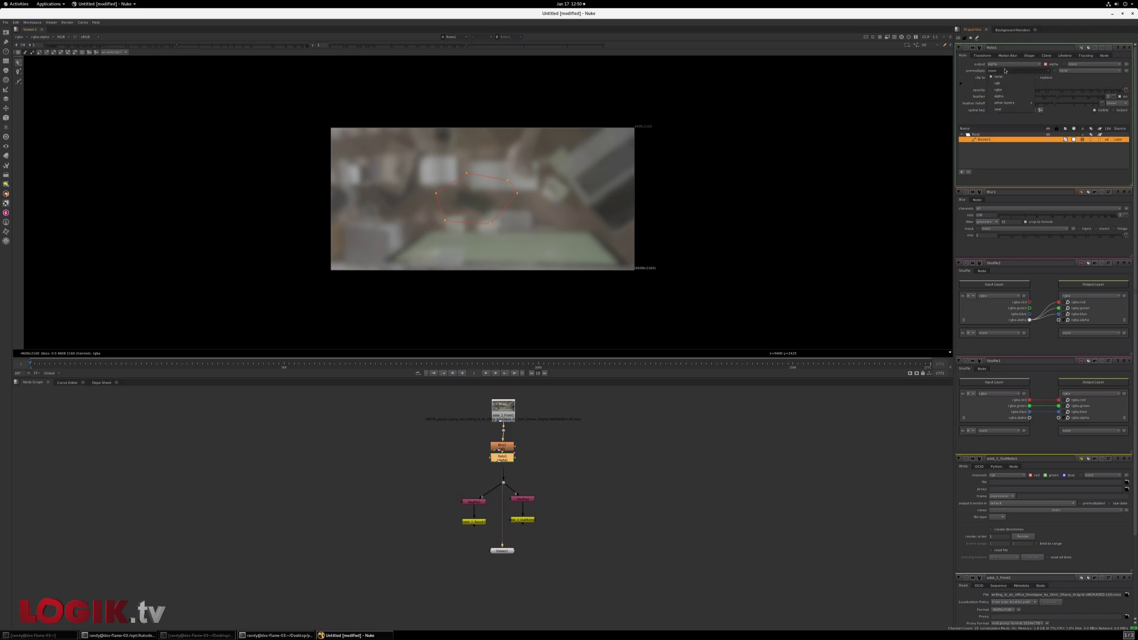
{"action": "left_click", "coordinate": [1002, 95]}
{"action": "left_click", "coordinate": [500, 489]}
{"action": "left_click", "coordinate": [474, 501]}
{"action": "key", "text": "1"}
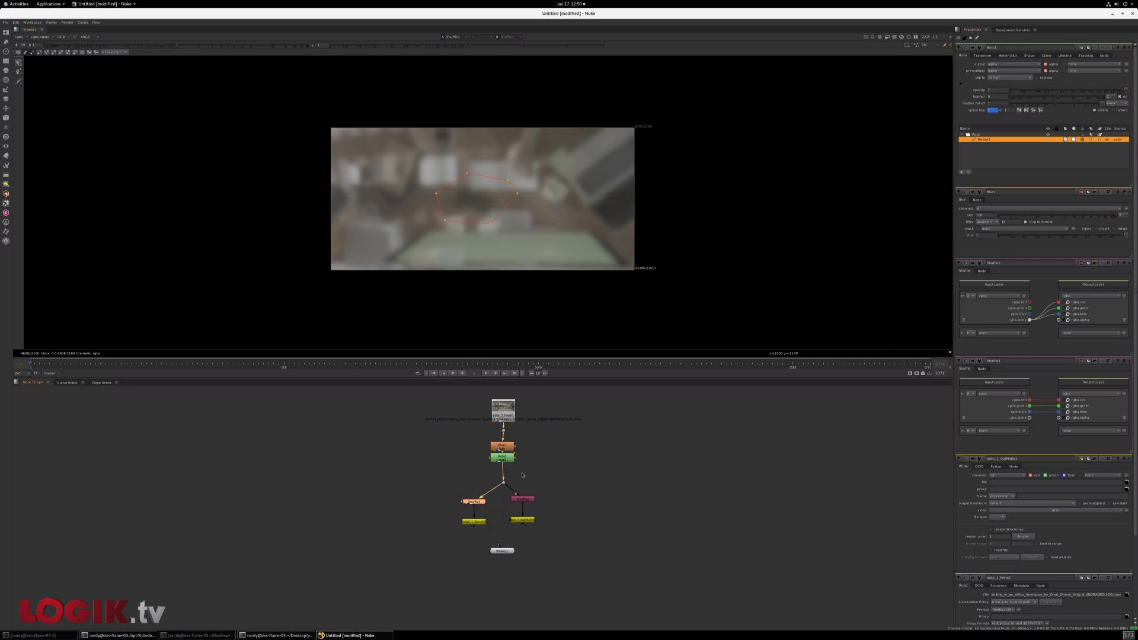
{"action": "left_click", "coordinate": [521, 499]}
{"action": "key", "text": "2"}
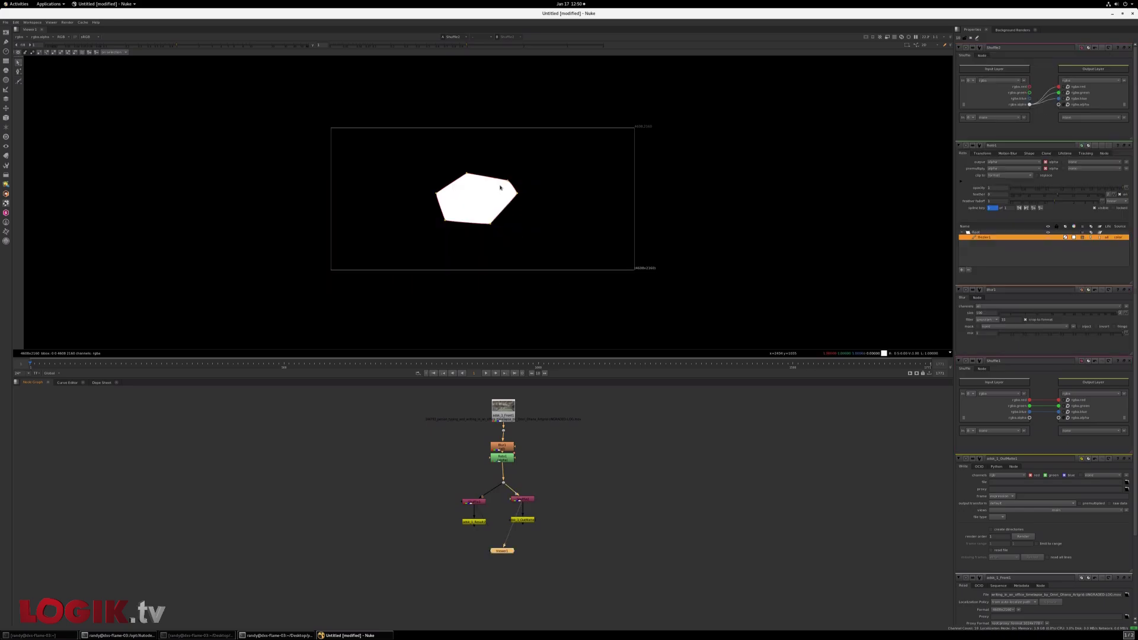
- Save the Nuke script under the new name blur_test_yo.nk with Save Comp As
{"action": "left_click", "coordinate": [5, 22]}
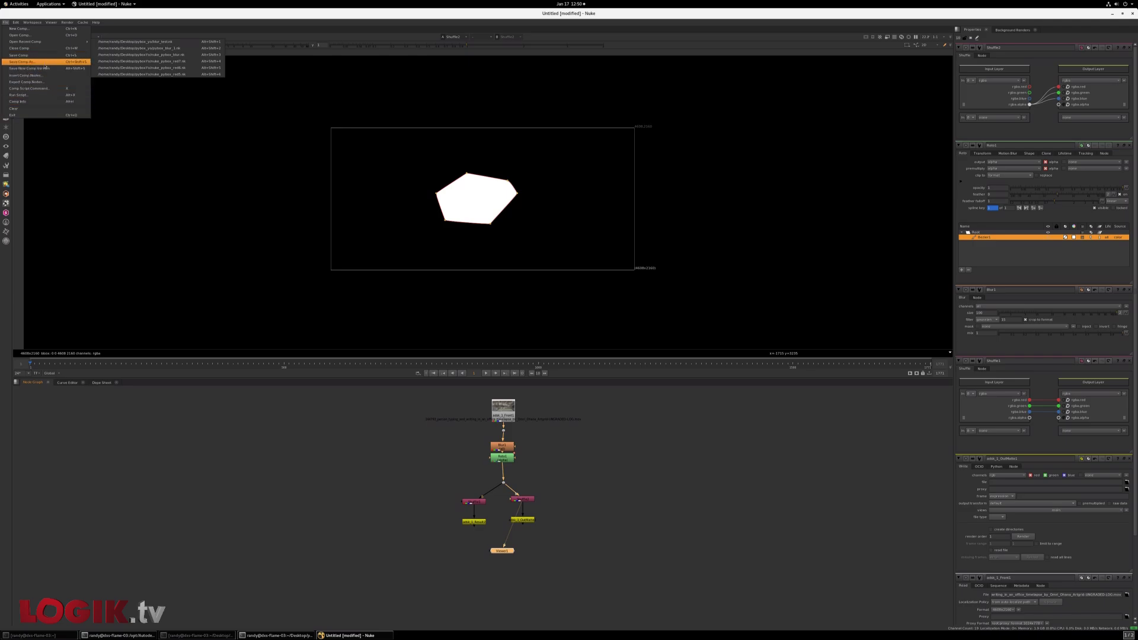
{"action": "left_click", "coordinate": [45, 67]}
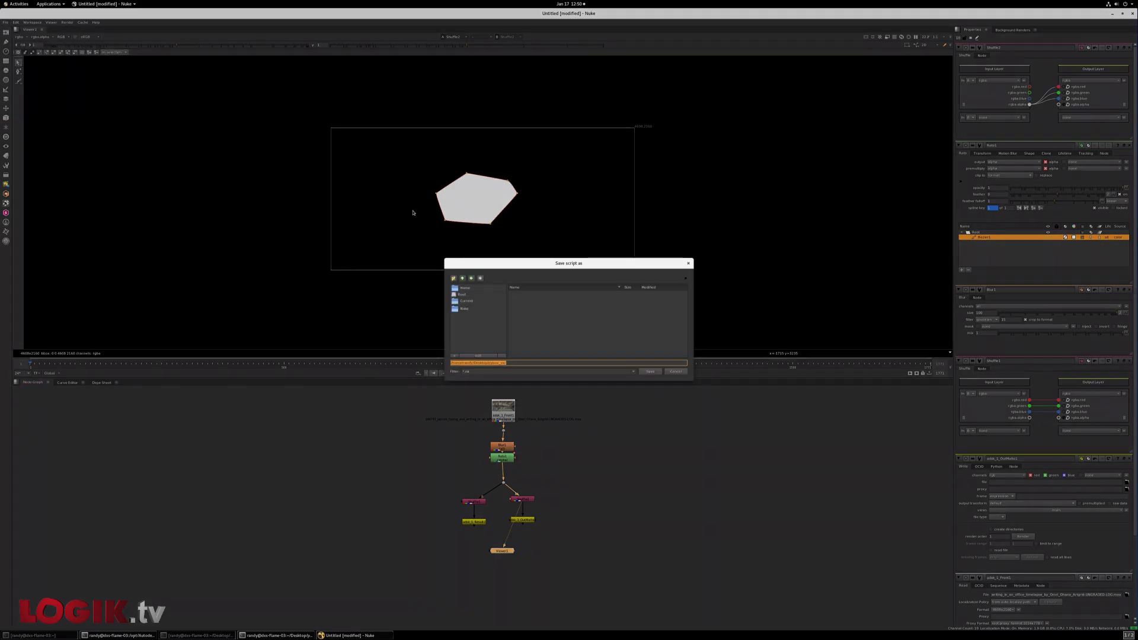
{"action": "left_click", "coordinate": [576, 363]}
{"action": "type", "text": "blur_test_yo"}
{"action": "key", "text": "Return"}
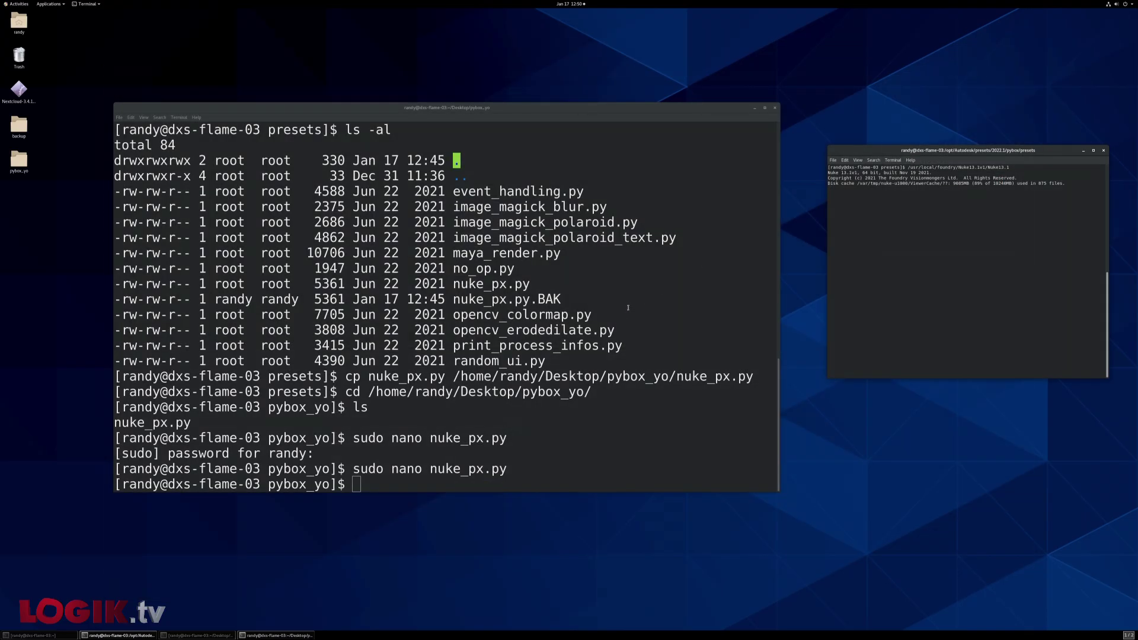
- Open a new Terminal window from the Activities overview
{"action": "left_click", "coordinate": [19, 4]}
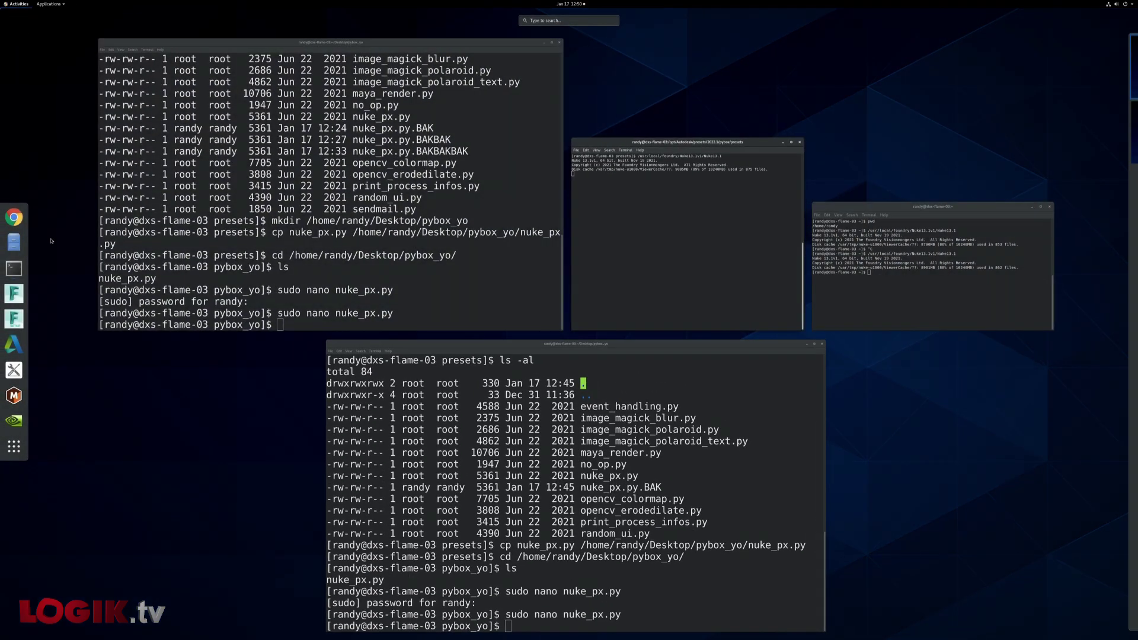
{"action": "left_click", "coordinate": [12, 297]}
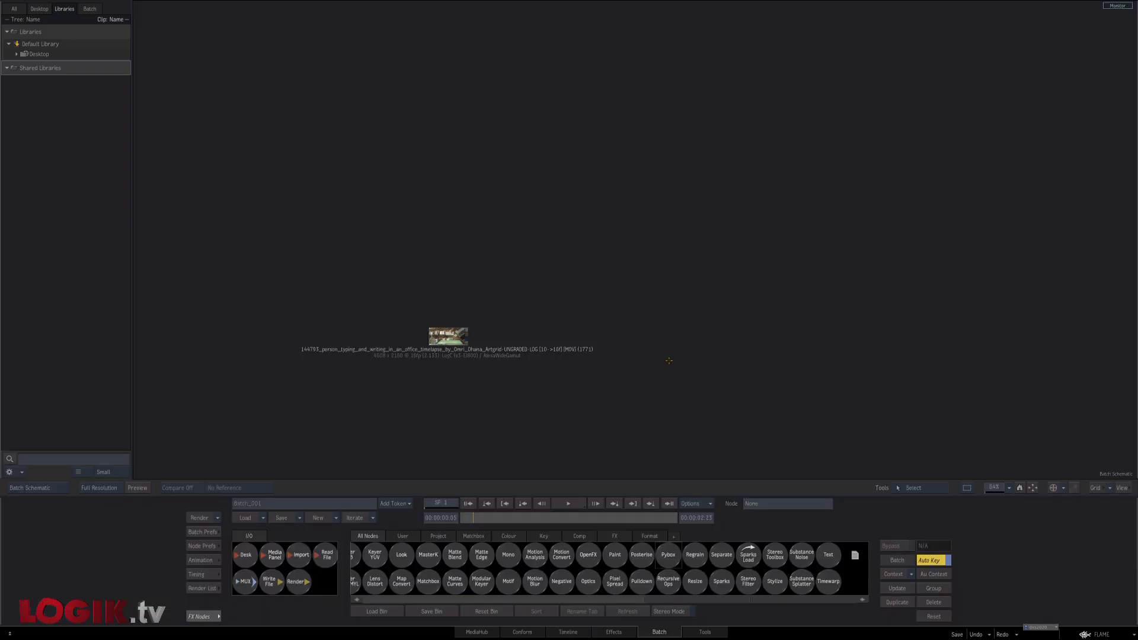
- Add a Pybox node after the office timelapse clip with a 'py' node search
{"action": "left_click", "coordinate": [433, 329]}
{"action": "key", "text": "Tab"}
{"action": "type", "text": "py"}
{"action": "key", "text": "Return"}
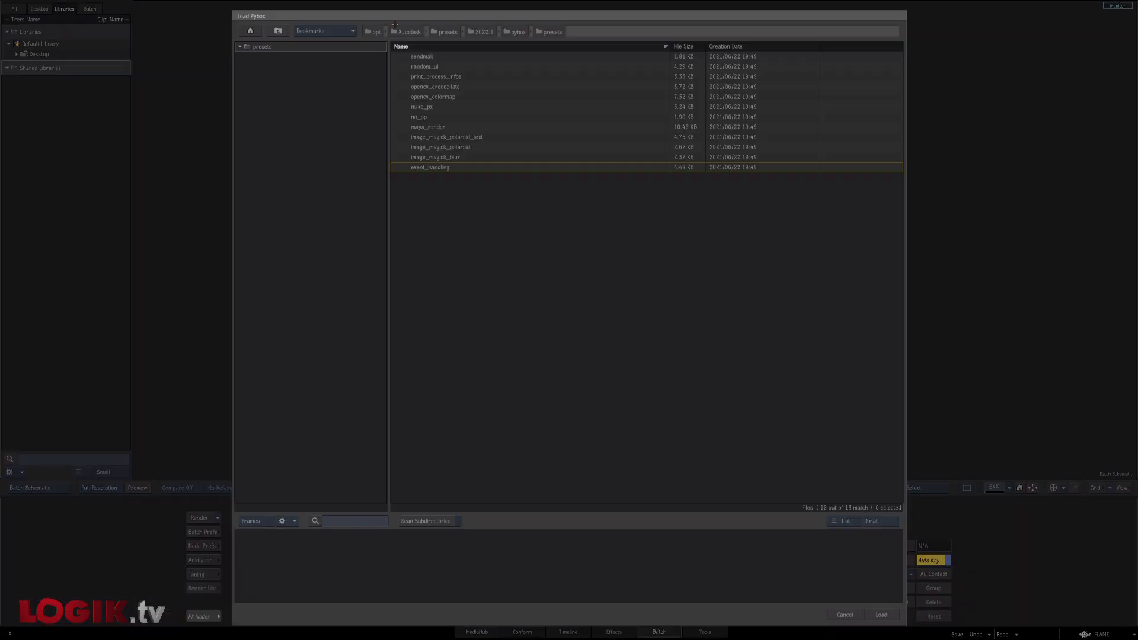
- Load the nuke_px handler from home/Desktop/pybox_yo into the Pybox
{"action": "left_click", "coordinate": [344, 32]}
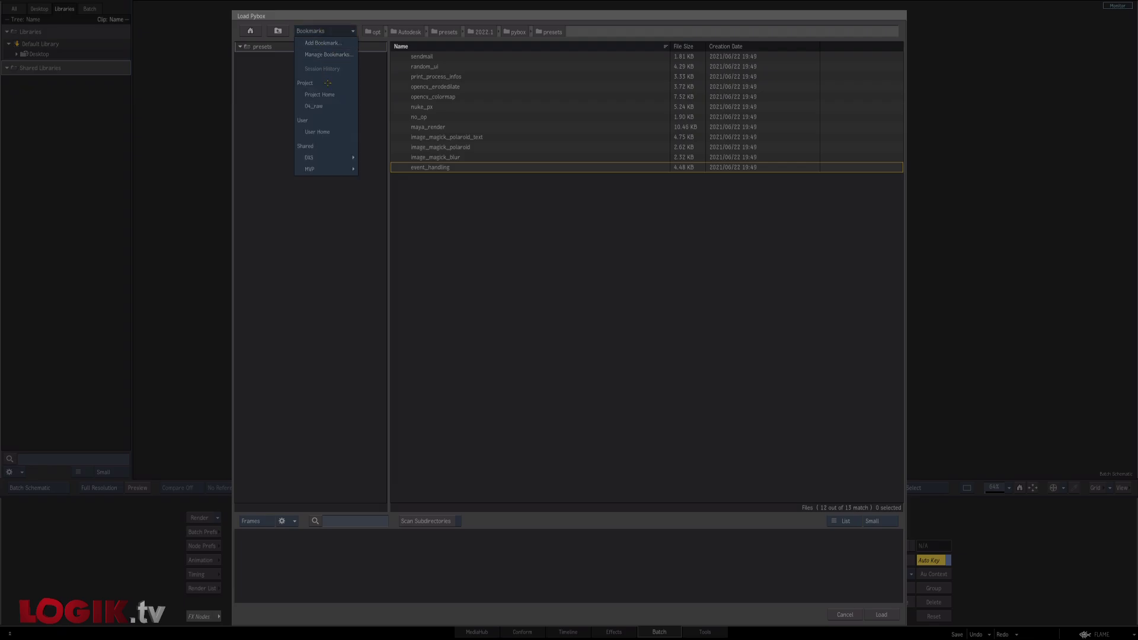
{"action": "left_click", "coordinate": [326, 131]}
{"action": "double_click", "coordinate": [323, 67]}
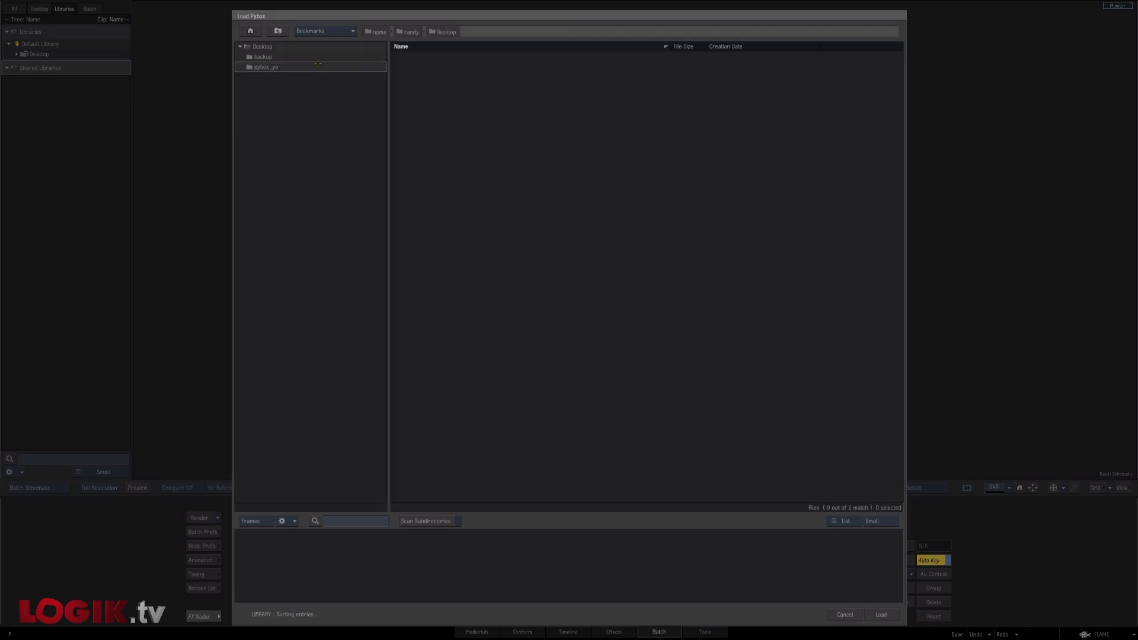
{"action": "double_click", "coordinate": [323, 67]}
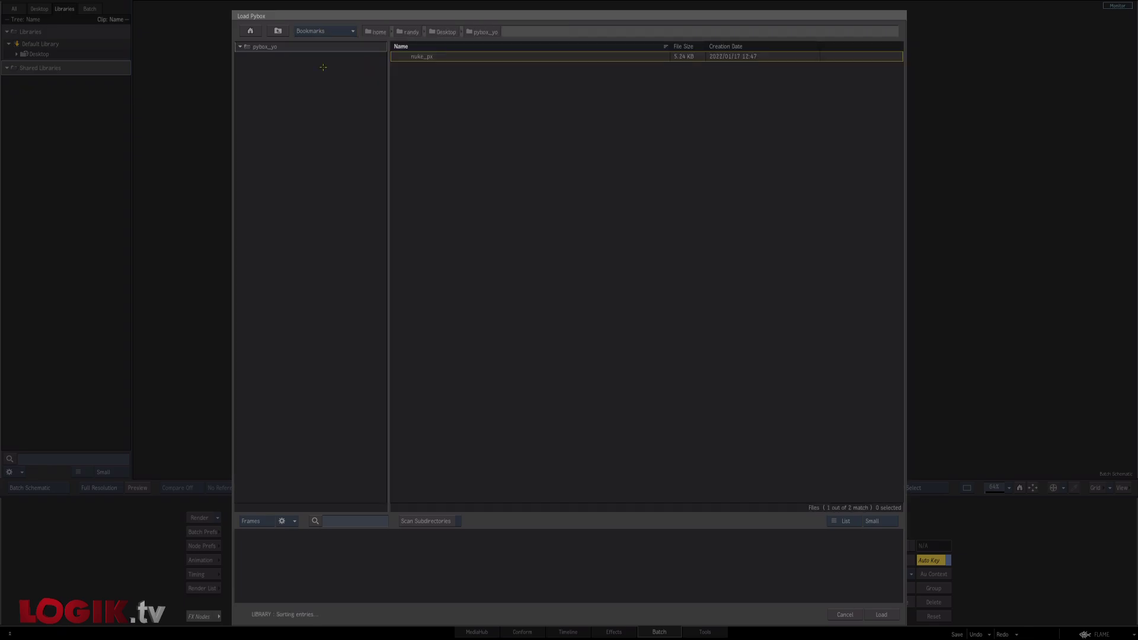
{"action": "double_click", "coordinate": [443, 56]}
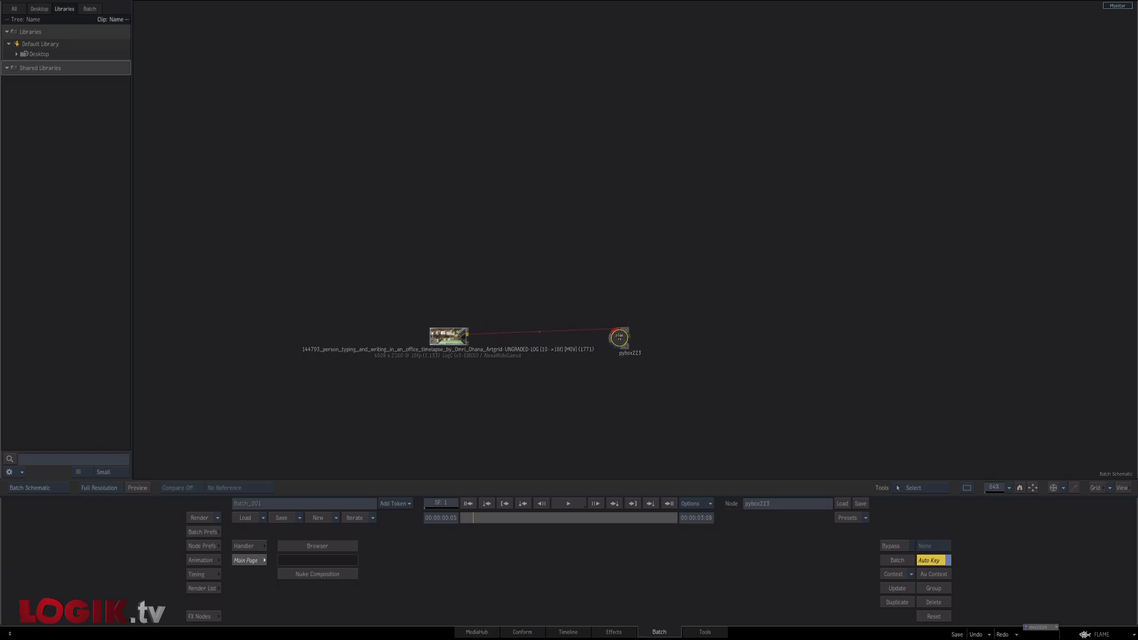
- Check the Handler page, then set Nuke Composition to blur_test_yo.nk from pybox_yo
{"action": "left_click", "coordinate": [244, 547]}
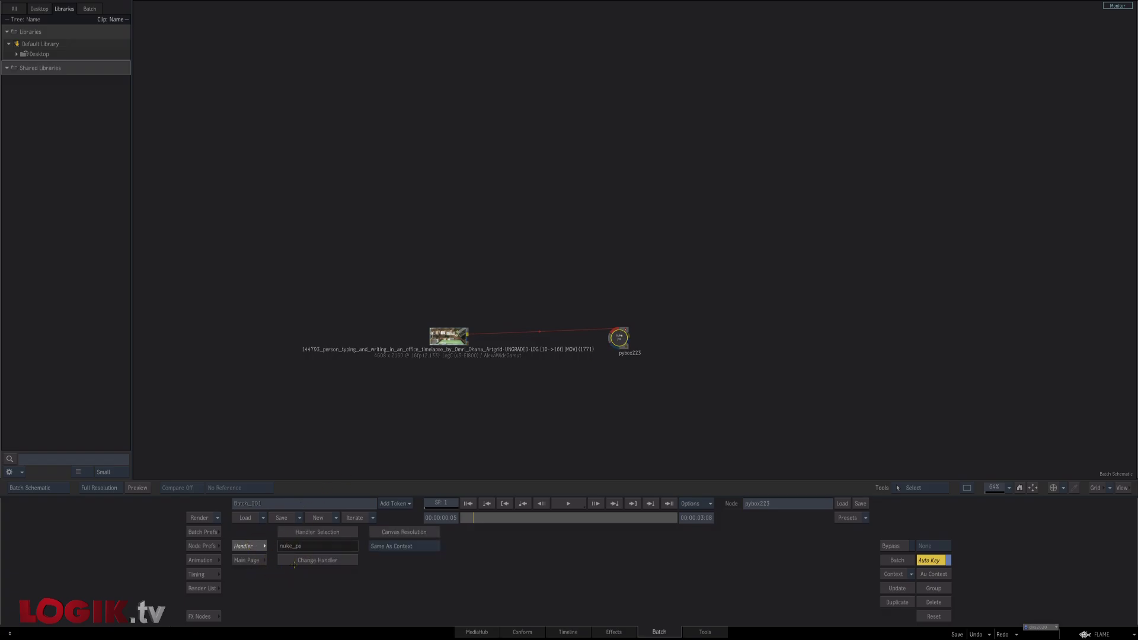
{"action": "left_click", "coordinate": [252, 561]}
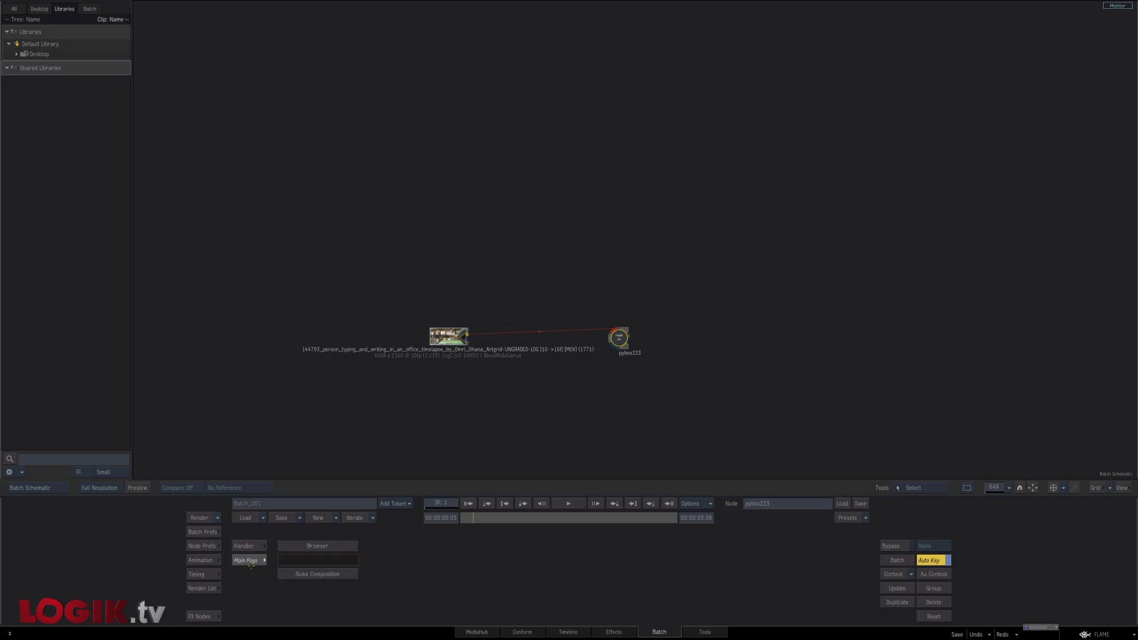
{"action": "left_click", "coordinate": [318, 574]}
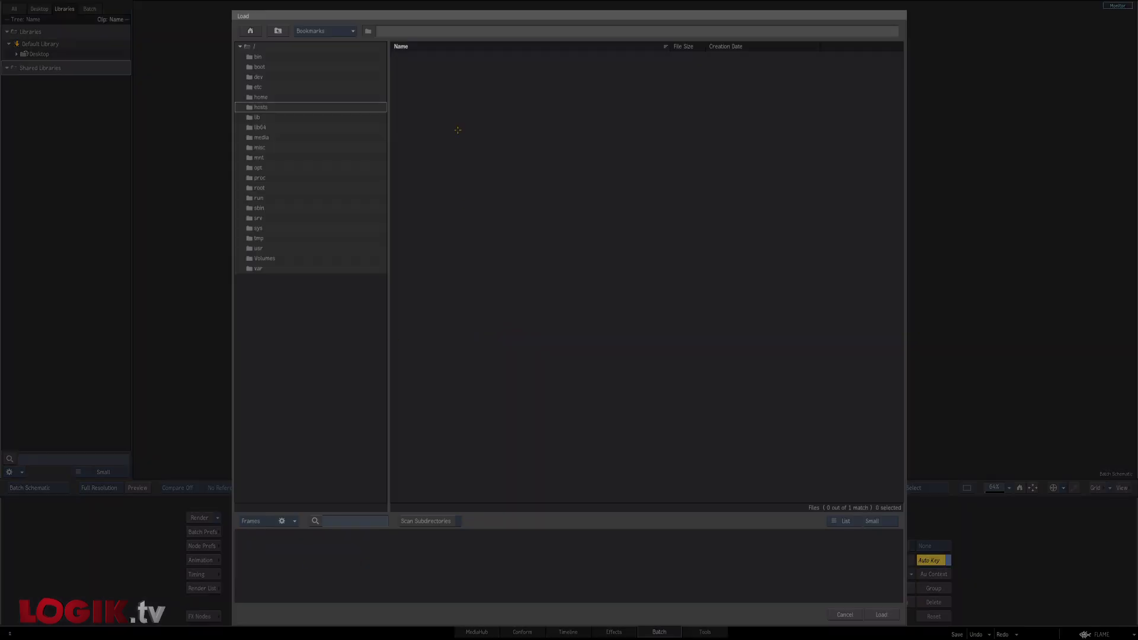
{"action": "left_click", "coordinate": [325, 31]}
{"action": "left_click", "coordinate": [318, 130]}
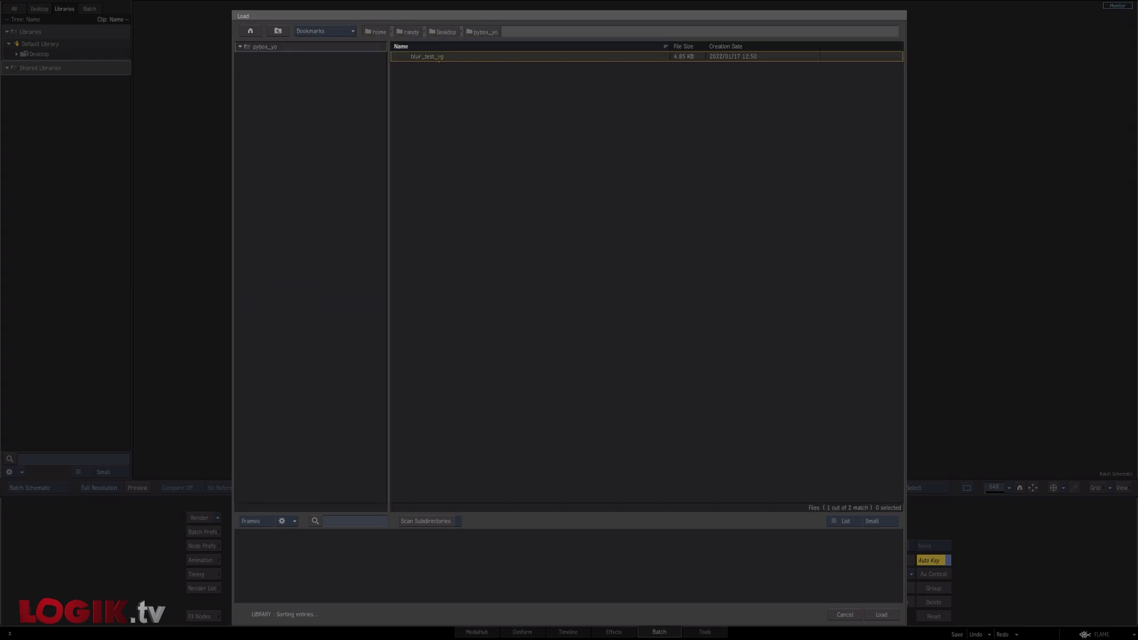
{"action": "double_click", "coordinate": [439, 56]}
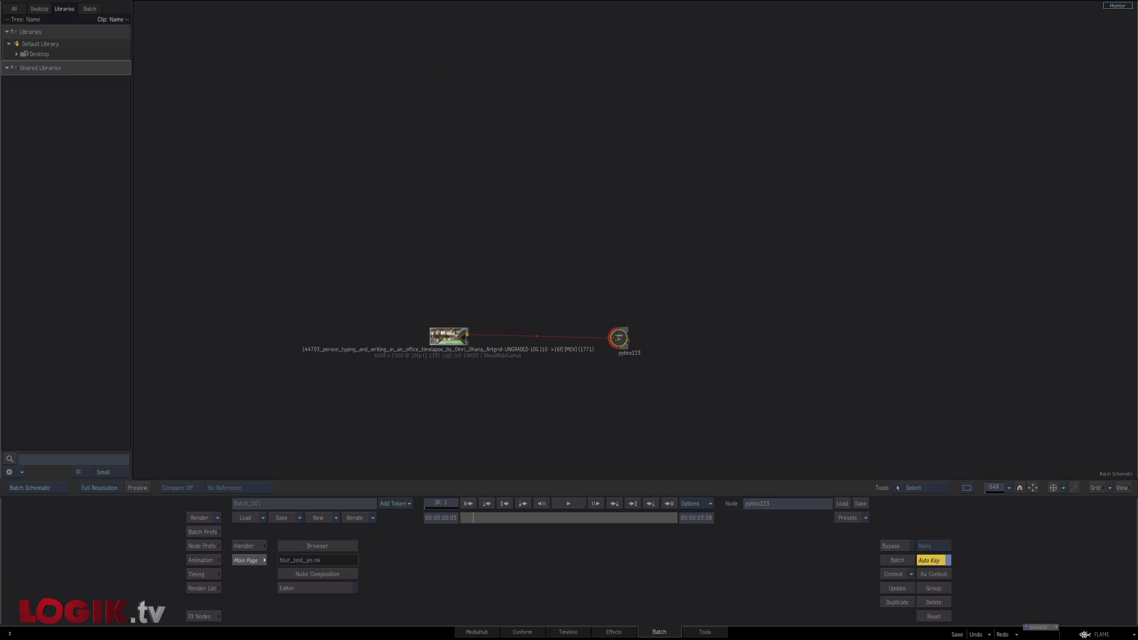
{"action": "key", "text": "F1"}
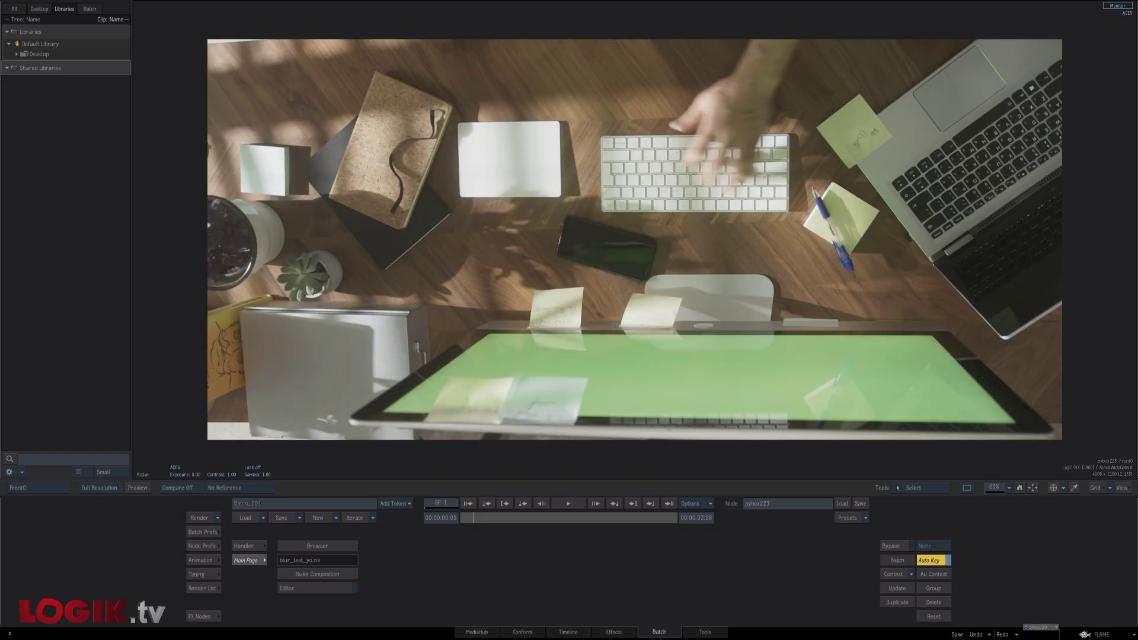
{"action": "key", "text": "alt+Tab"}
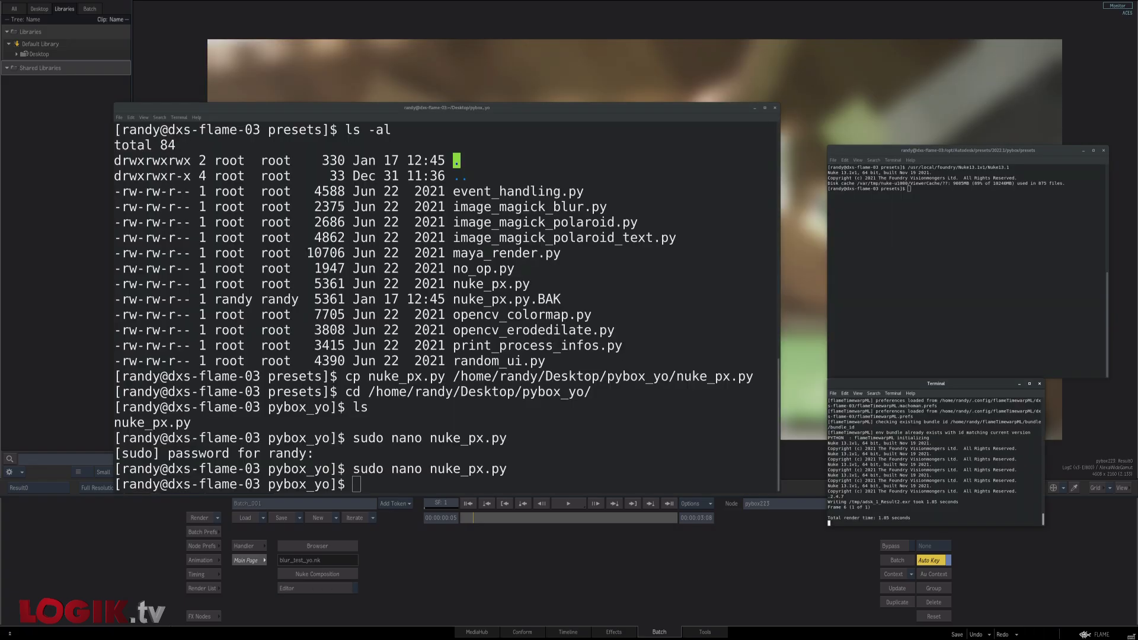
{"action": "key", "text": "alt+Tab"}
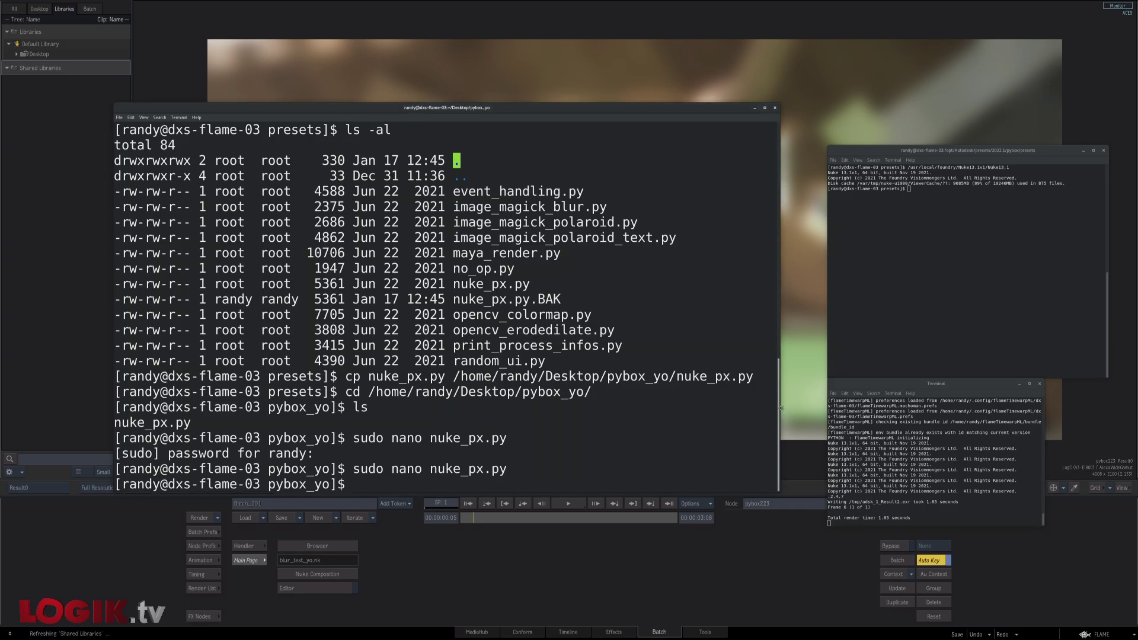
{"action": "left_click", "coordinate": [763, 320]}
{"action": "left_click_drag", "start_coordinate": [763, 321], "coordinate": [731, 75]}
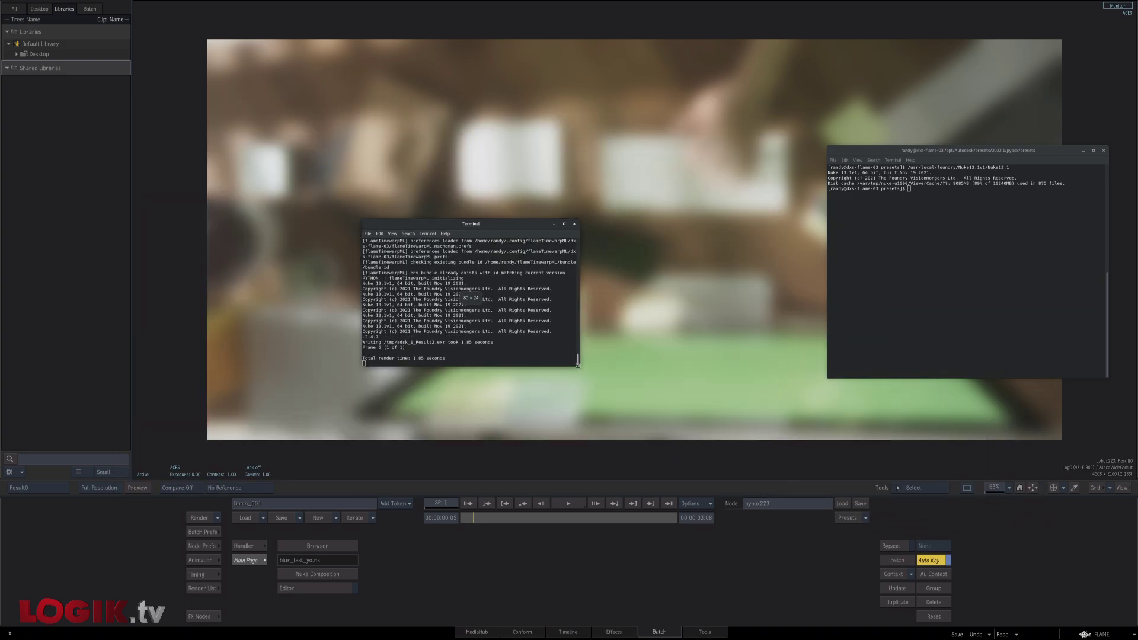
{"action": "left_click_drag", "start_coordinate": [579, 364], "coordinate": [718, 479]}
{"action": "left_click_drag", "start_coordinate": [480, 403], "coordinate": [496, 297]}
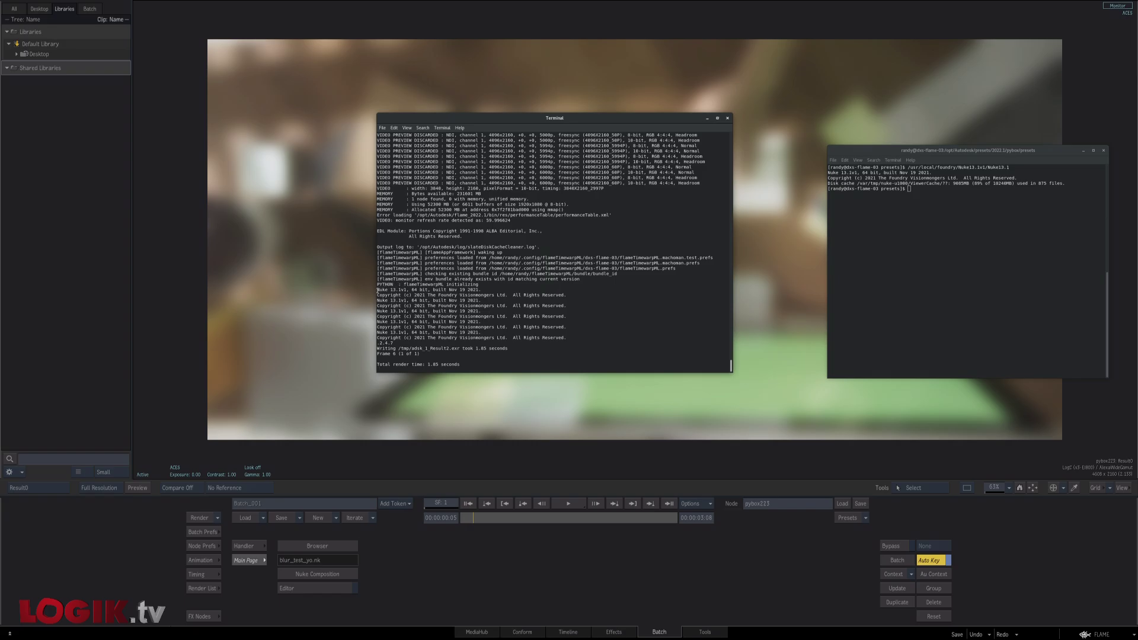
{"action": "left_click_drag", "start_coordinate": [378, 290], "coordinate": [561, 368]}
{"action": "left_click", "coordinate": [549, 388]}
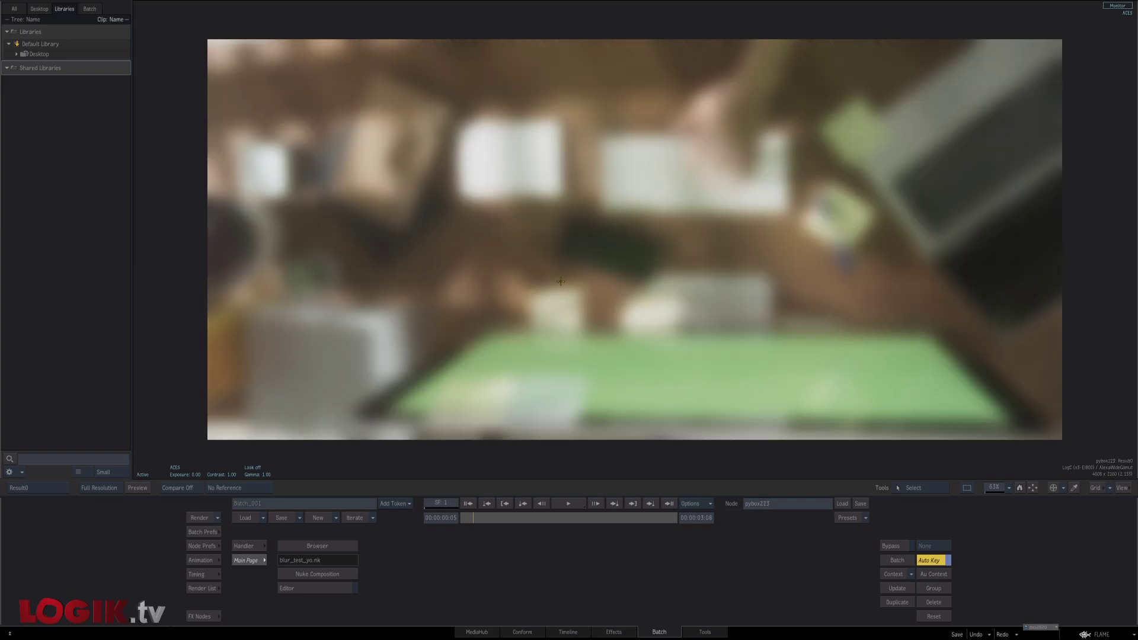
- Drag a MUX node from FX Nodes after pybox223 and view mux224's white roto matte
{"action": "key", "text": "F4"}
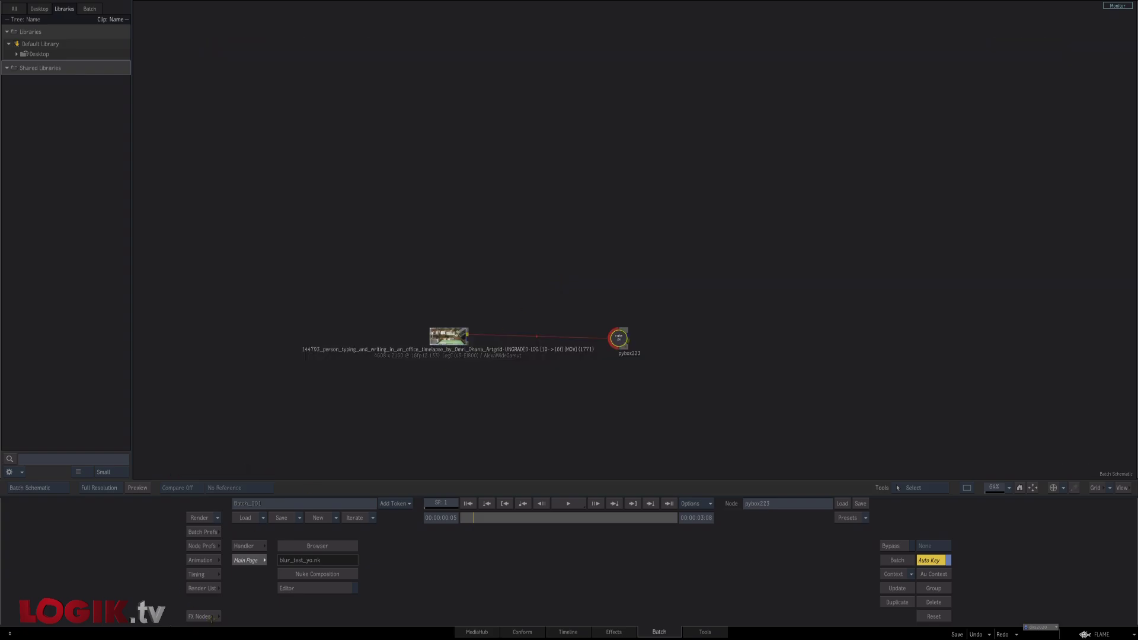
{"action": "left_click", "coordinate": [210, 617]}
{"action": "left_click_drag", "start_coordinate": [245, 582], "coordinate": [692, 343]}
{"action": "double_click", "coordinate": [693, 343]}
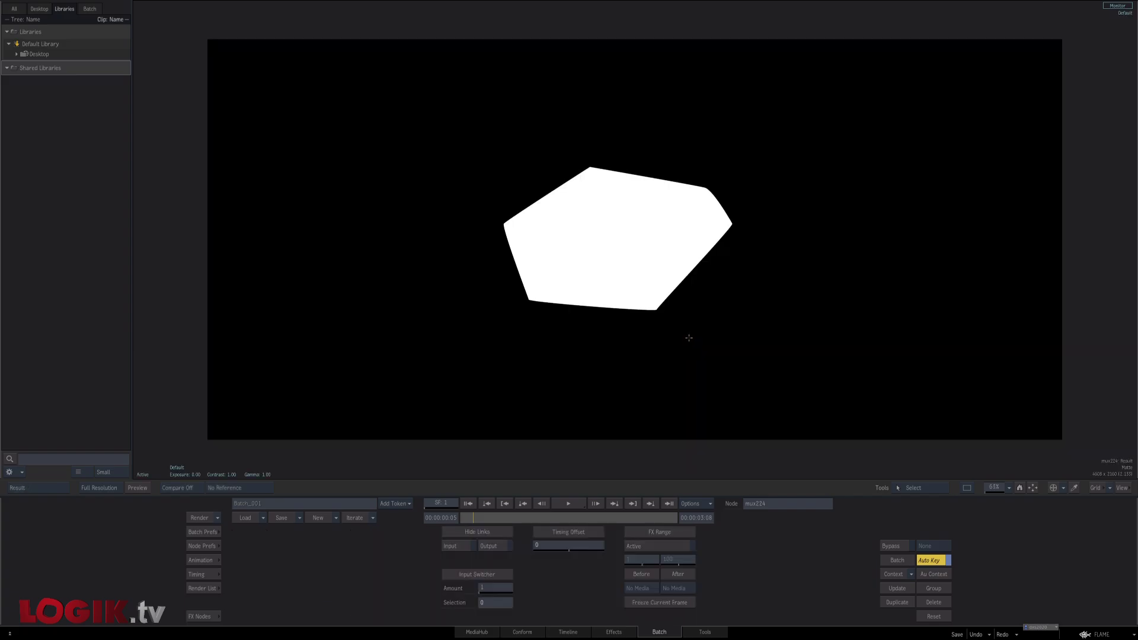